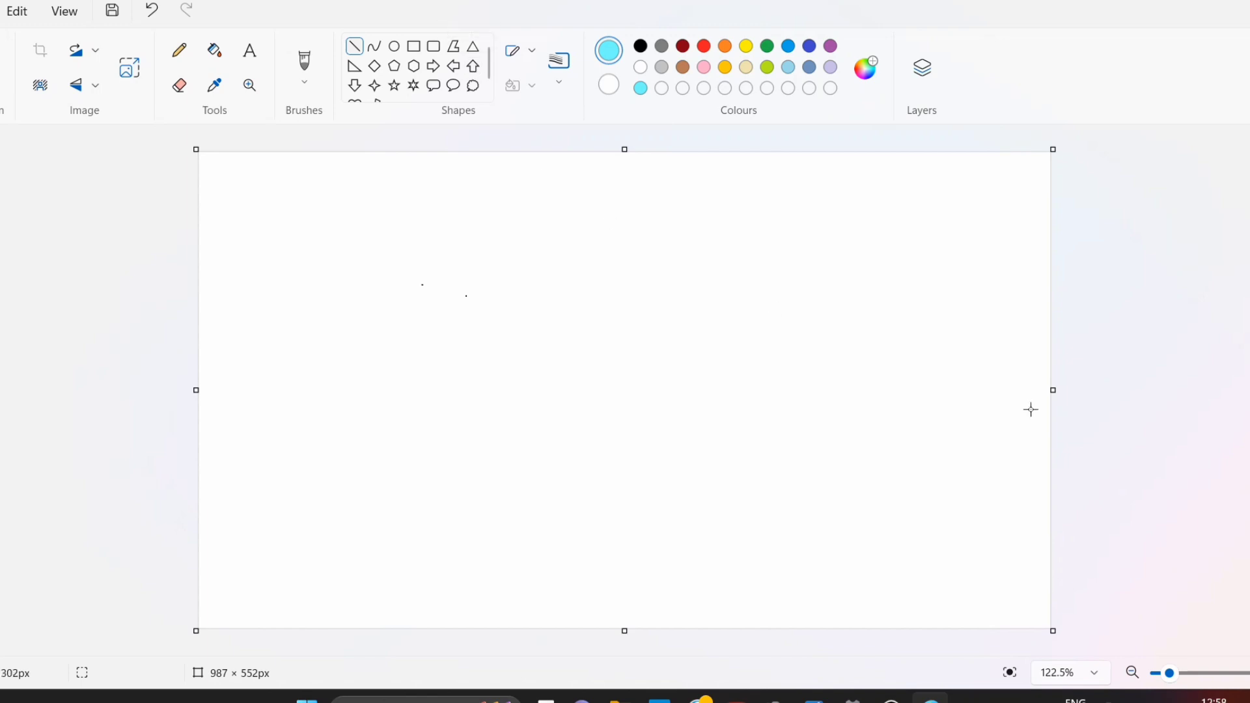
Draw a light cyan diagonal line across the canvas's lower-right corner and fill the area above it with the same cyan
mouse_move(1033, 397)
left_mouse_down()
mouse_move(609, 681)
mouse_move(1140, 341)
left_mouse_up()
left_click(214, 50)
left_click(769, 385)
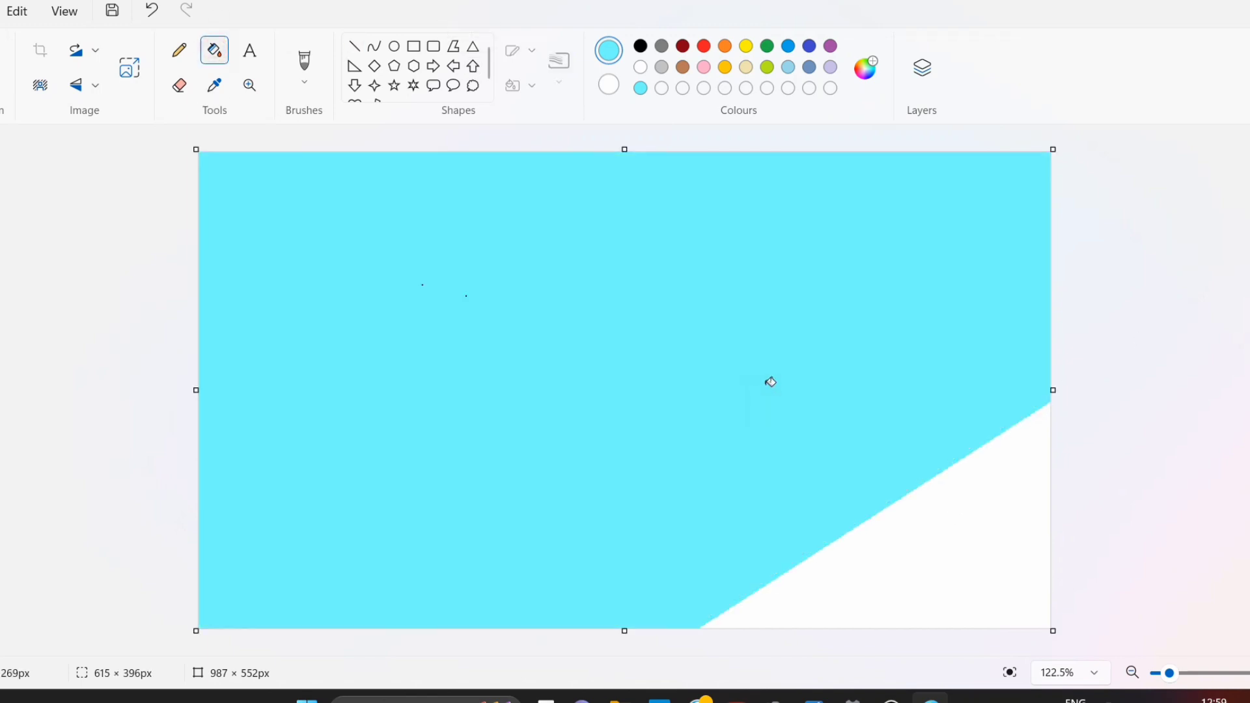
Mix a darker cyan, draw a diagonal line about 898 × 652 px across the canvas, and fill the area above it
left_click(866, 67)
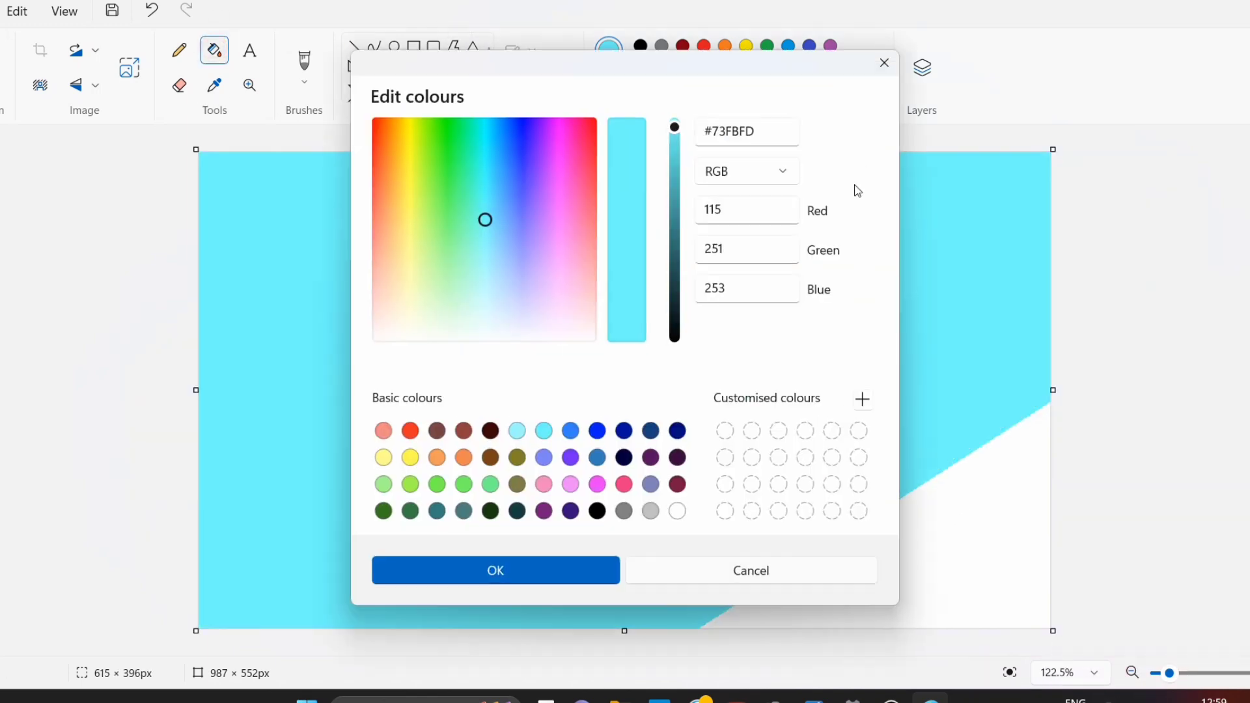
left_click_drag(672, 127, 672, 151)
left_click(606, 570)
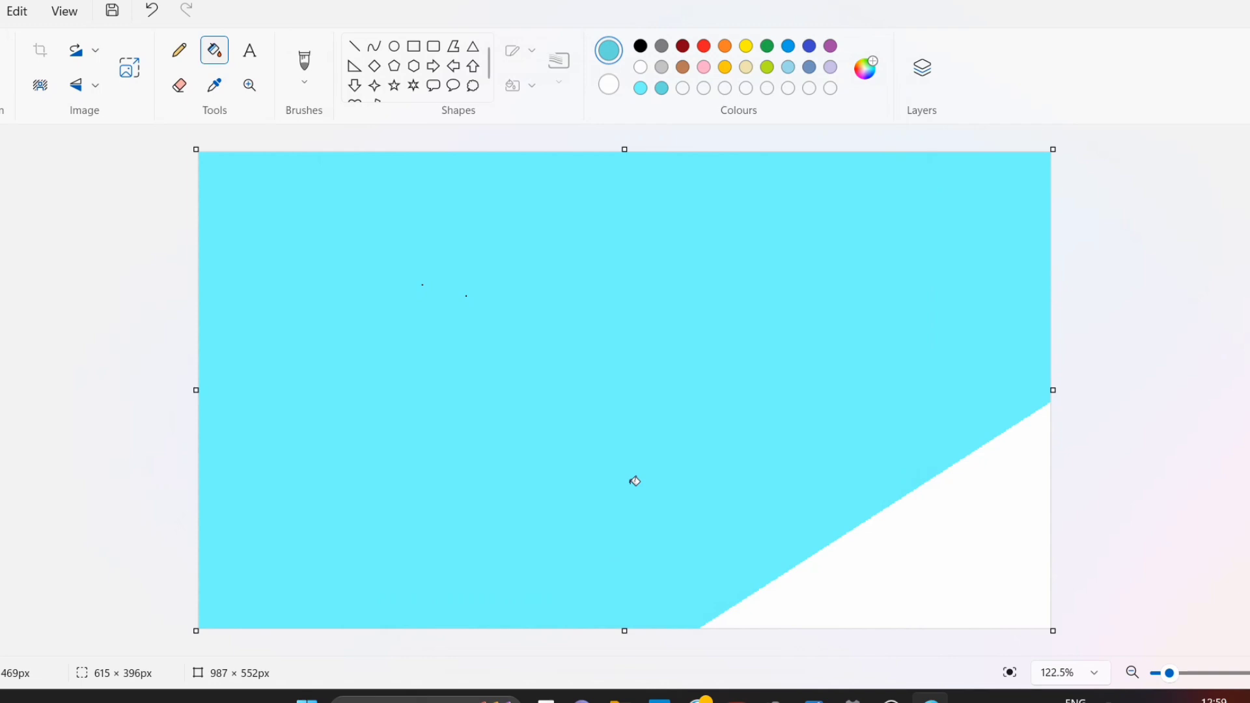
left_click(349, 46)
mouse_move(1019, 170)
left_mouse_down()
mouse_move(344, 647)
mouse_move(1051, 131)
left_mouse_up()
left_click(214, 50)
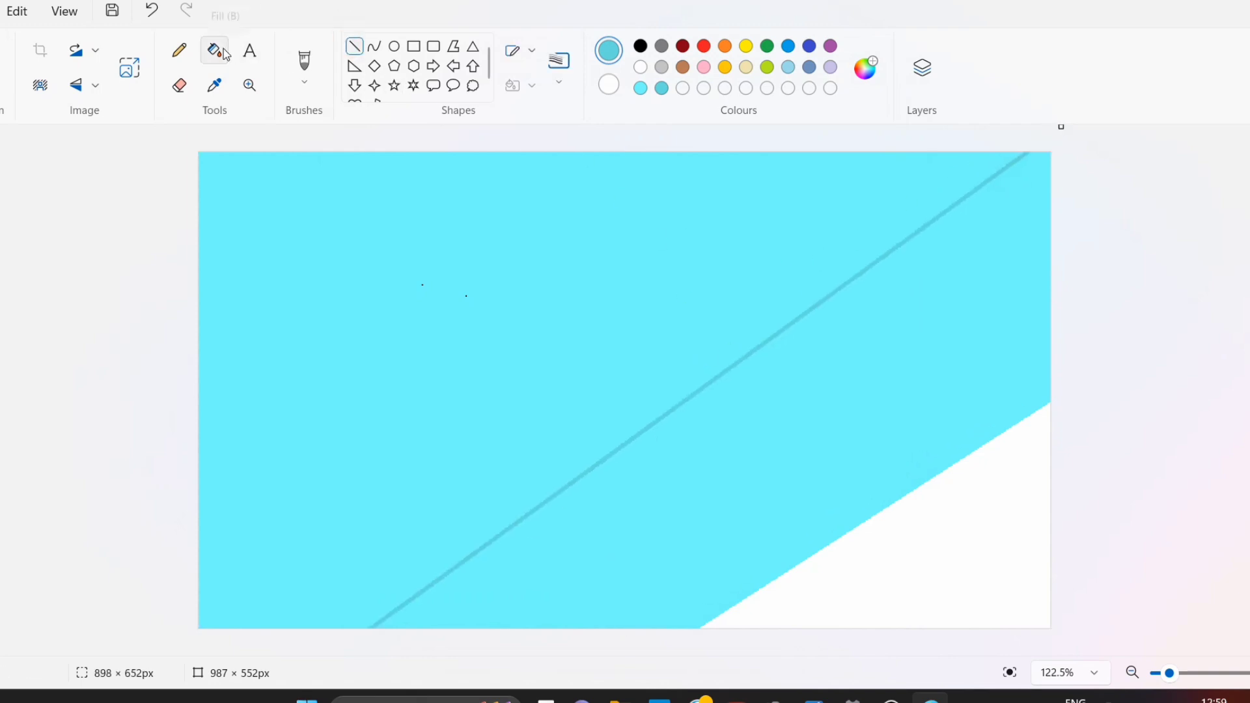
left_click(456, 326)
Lighten the cyan to #6DEEF0 and refill the area above the long diagonal with it
left_click(866, 67)
left_click_drag(672, 151, 673, 127)
left_click(606, 534)
left_click(484, 342)
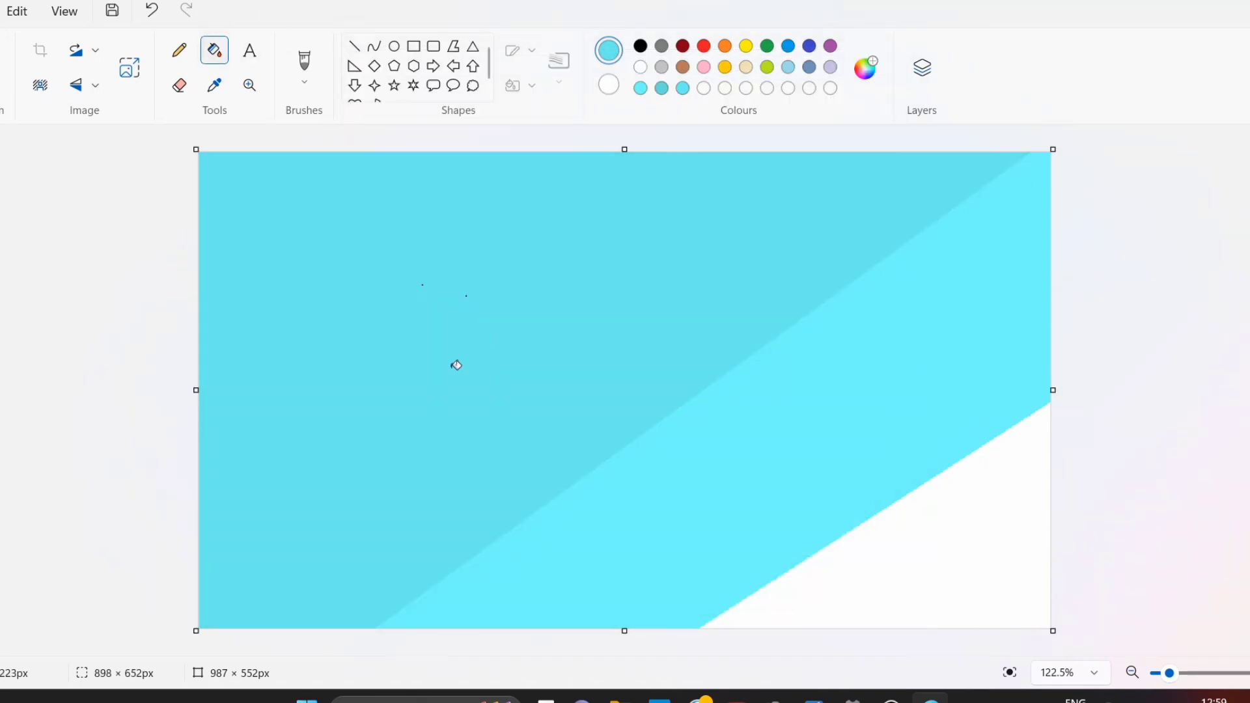
Draw a slightly darker cyan diagonal about 706 × 493 px across the upper-left area and fill the corner above it
left_click(355, 46)
left_click(866, 67)
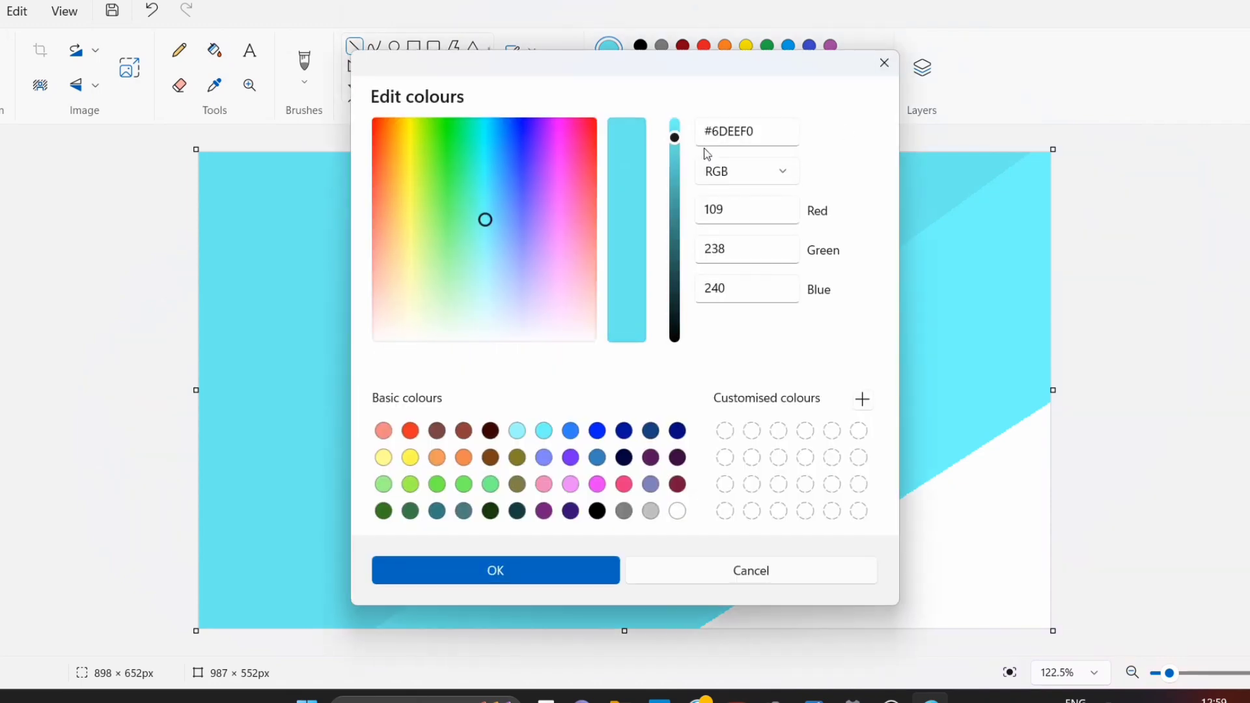
left_click_drag(676, 131, 675, 144)
left_click(599, 579)
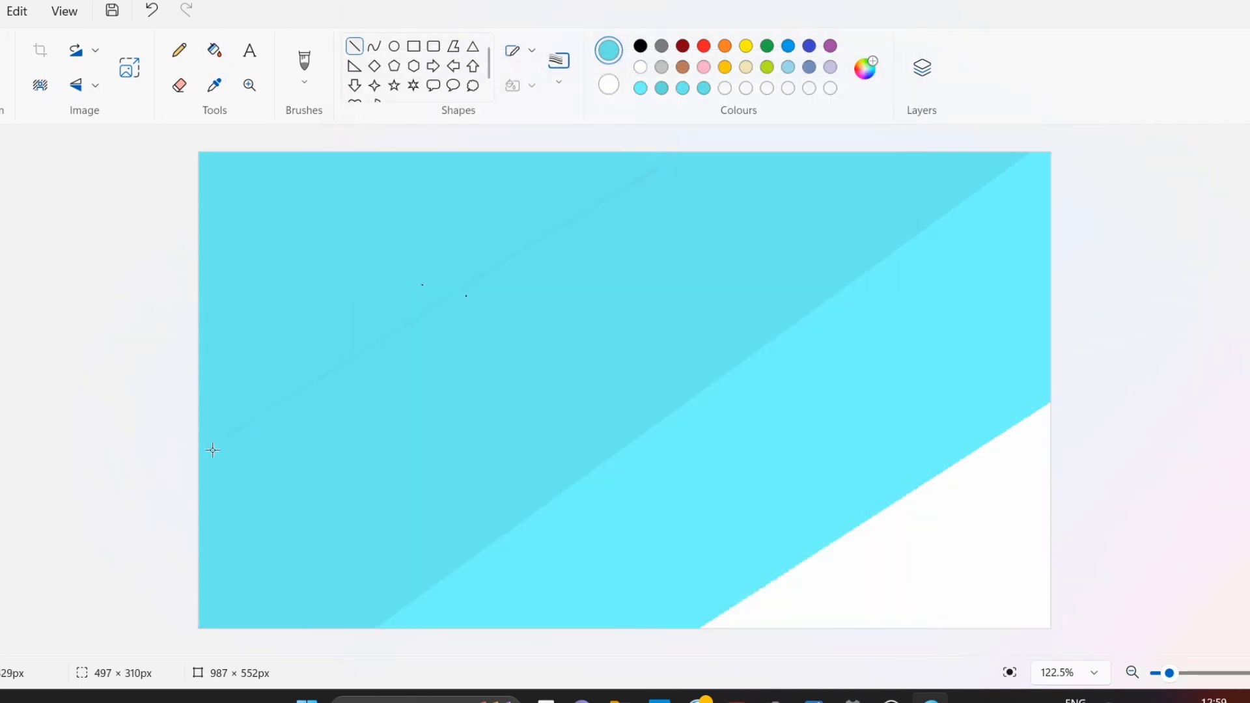
left_click(214, 50)
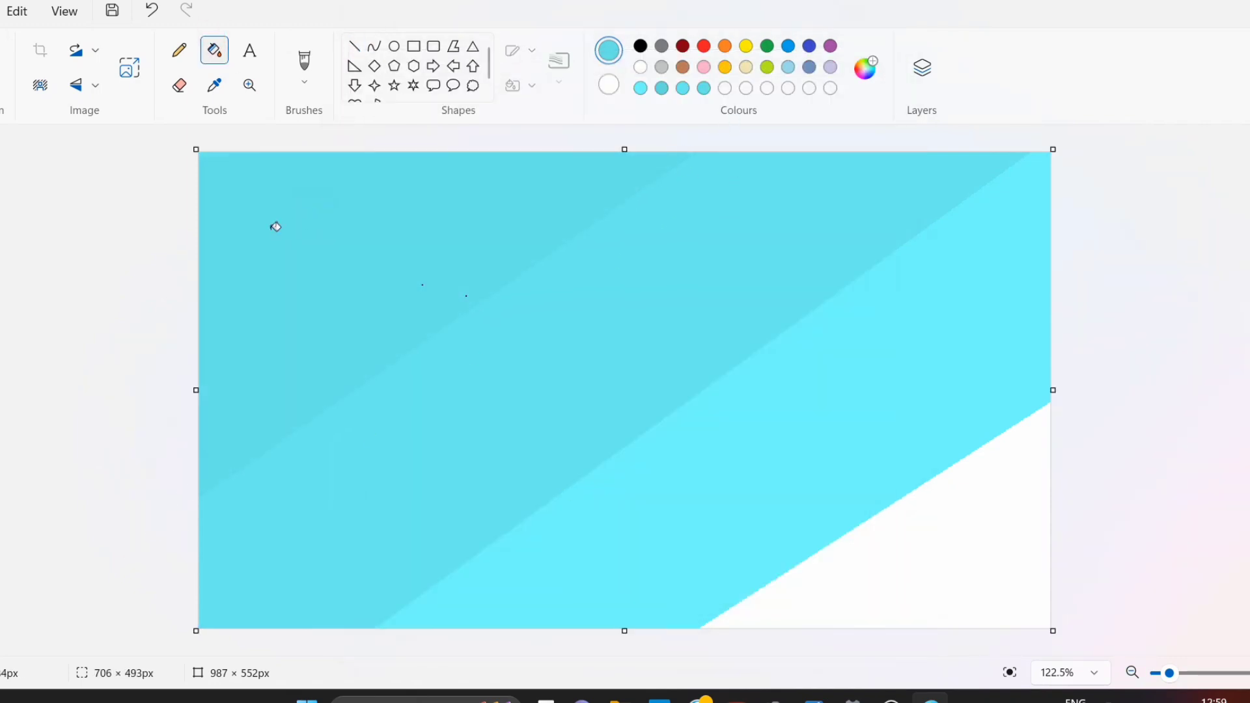
Resize the image by pixels to a width of 1 px, leaving the height at 552 px
left_click(130, 68)
left_click(636, 248)
double_click(586, 313)
type("1")
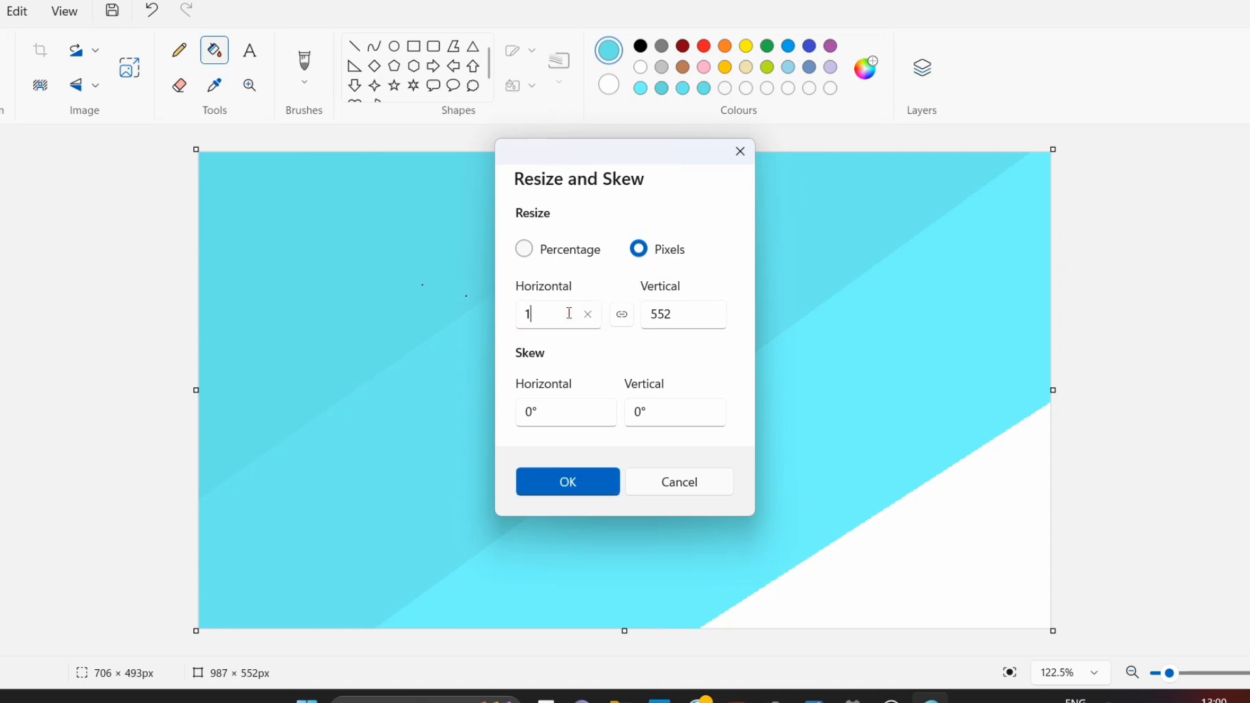
key("Return")
Stretch the image back to a width of 987 px to form a horizontal-banded sky gradient
left_click(129, 67)
left_click(636, 248)
left_click(567, 310)
key("BackSpace")
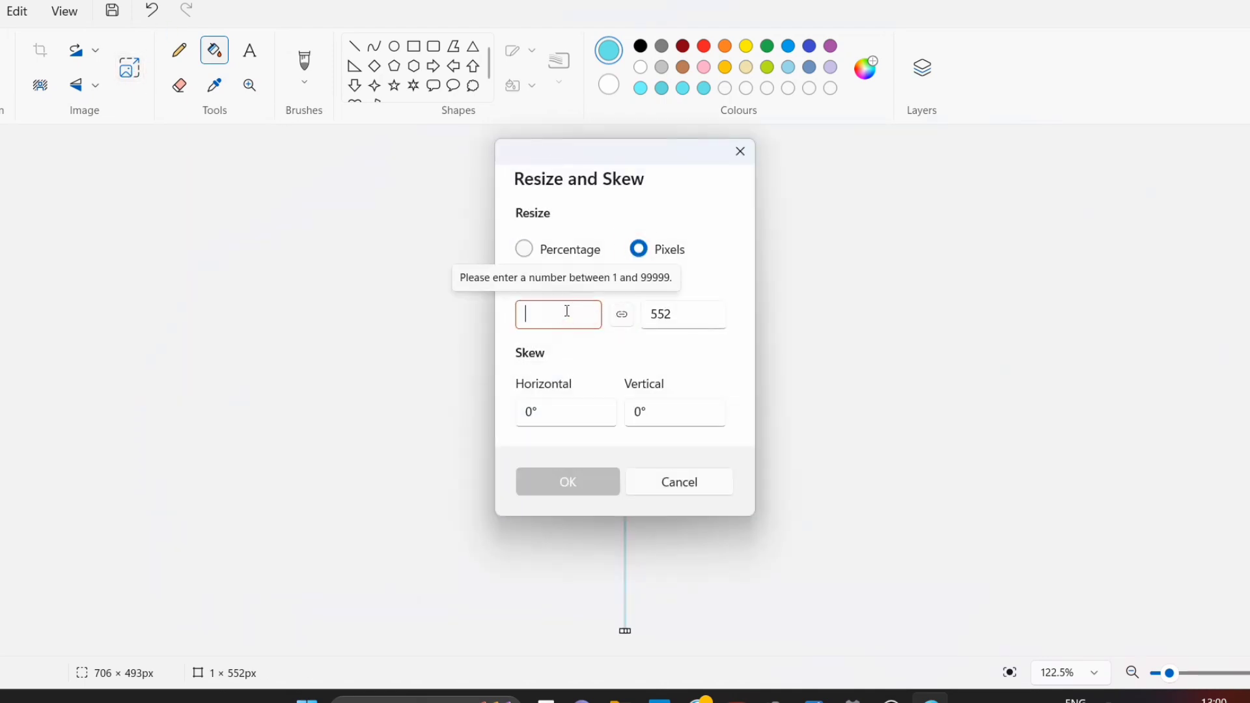
type("987")
key("Return")
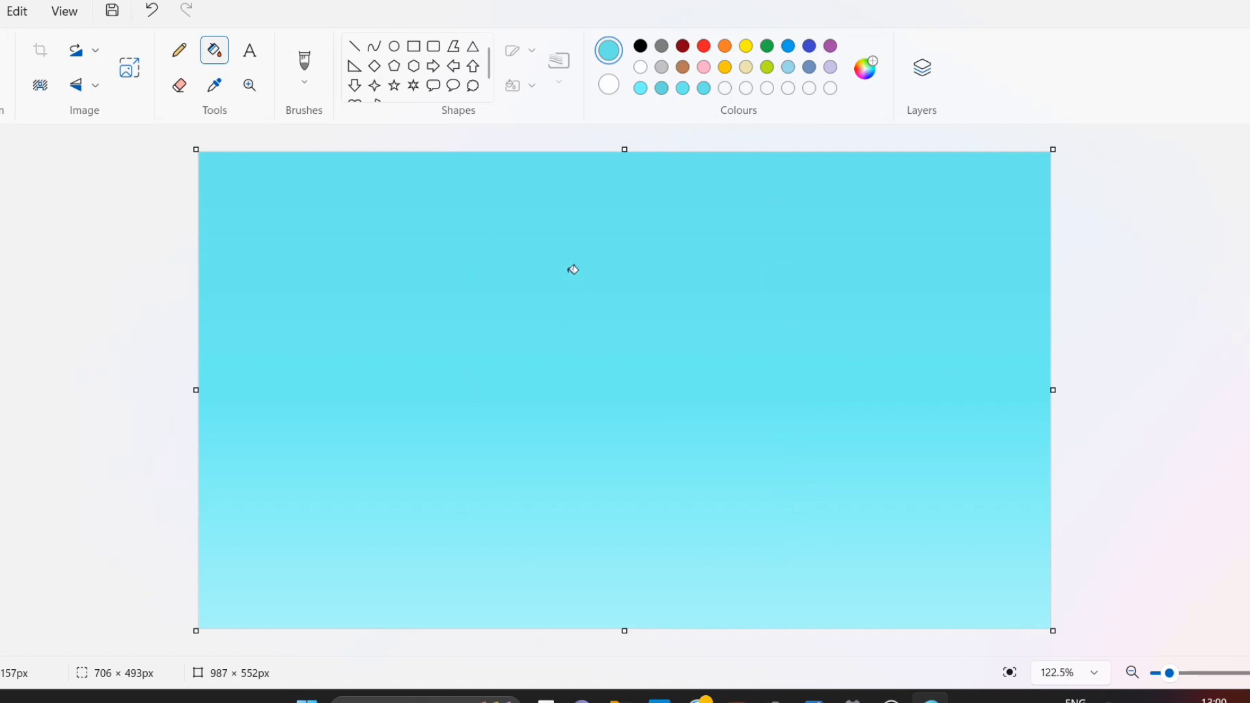
Draw a wide black rectangle with a thick solid outline, about 830 × 180 px, across the lower half of the canvas
left_click(641, 45)
left_click(415, 46)
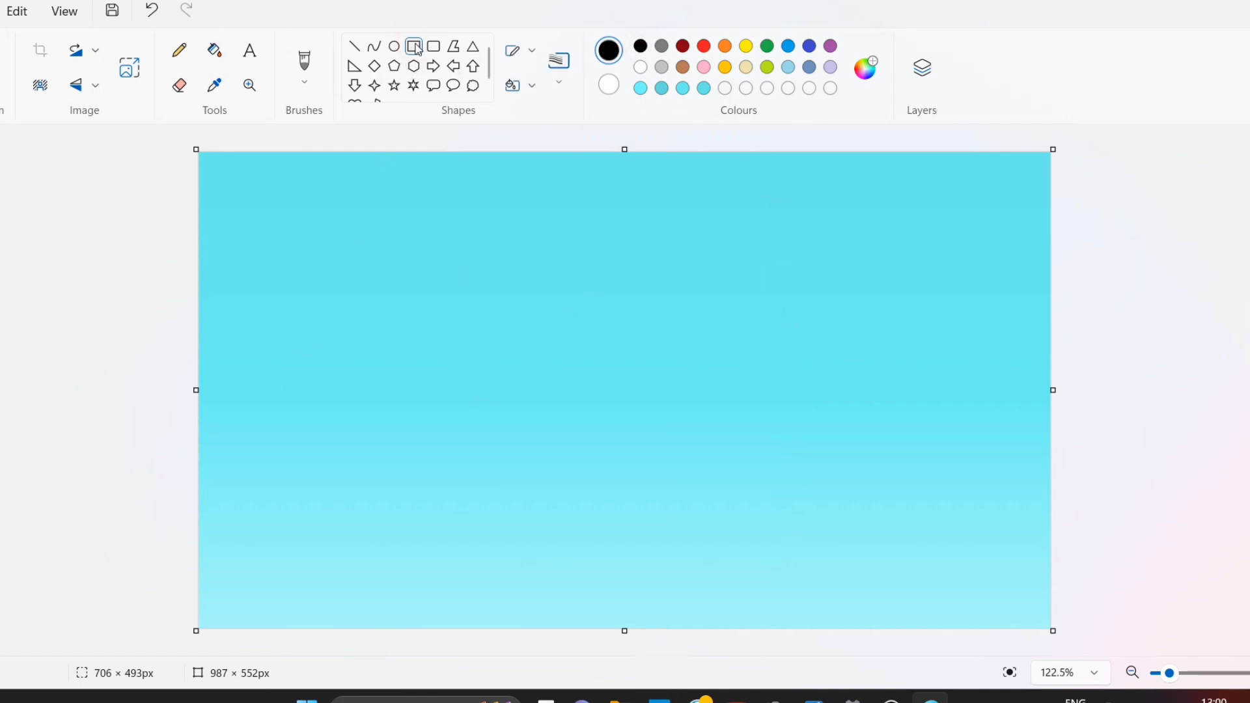
left_click(562, 73)
left_click(513, 88)
left_click(549, 128)
left_click(526, 59)
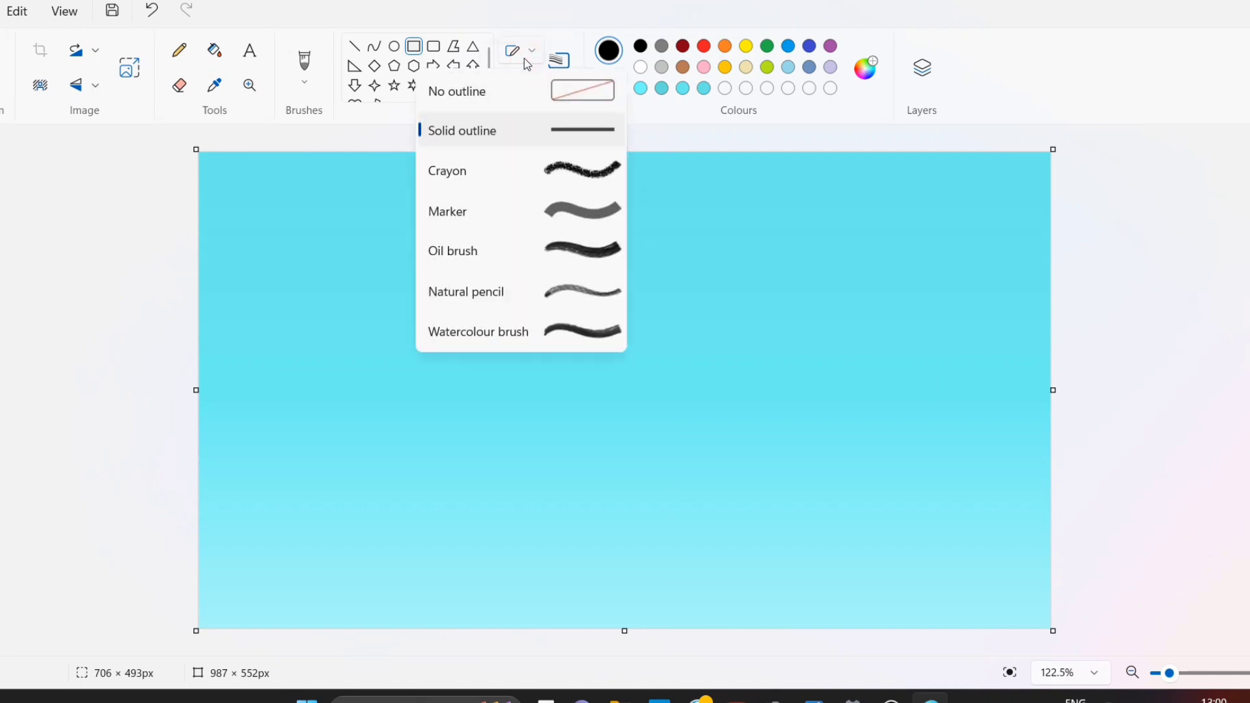
left_click(519, 131)
mouse_move(225, 388)
left_mouse_down()
mouse_move(259, 449)
mouse_move(379, 510)
left_mouse_up()
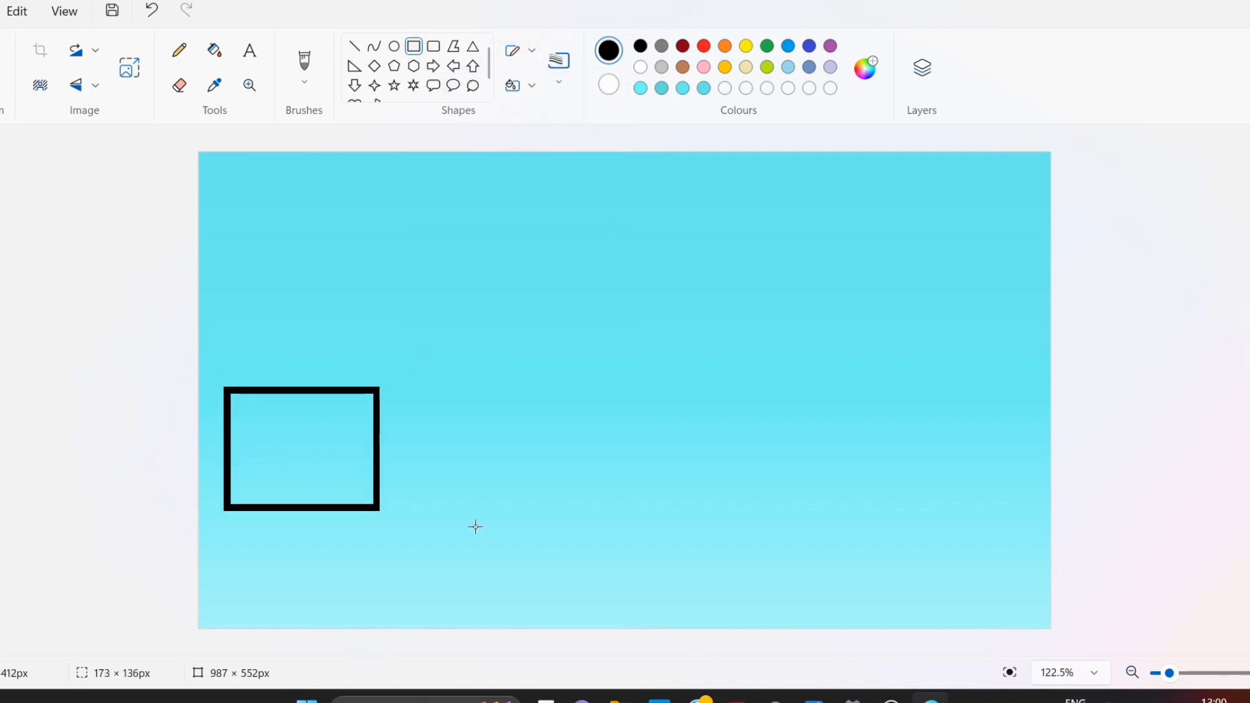
mouse_move(476, 527)
left_mouse_down()
mouse_move(963, 530)
mouse_move(957, 547)
left_mouse_up()
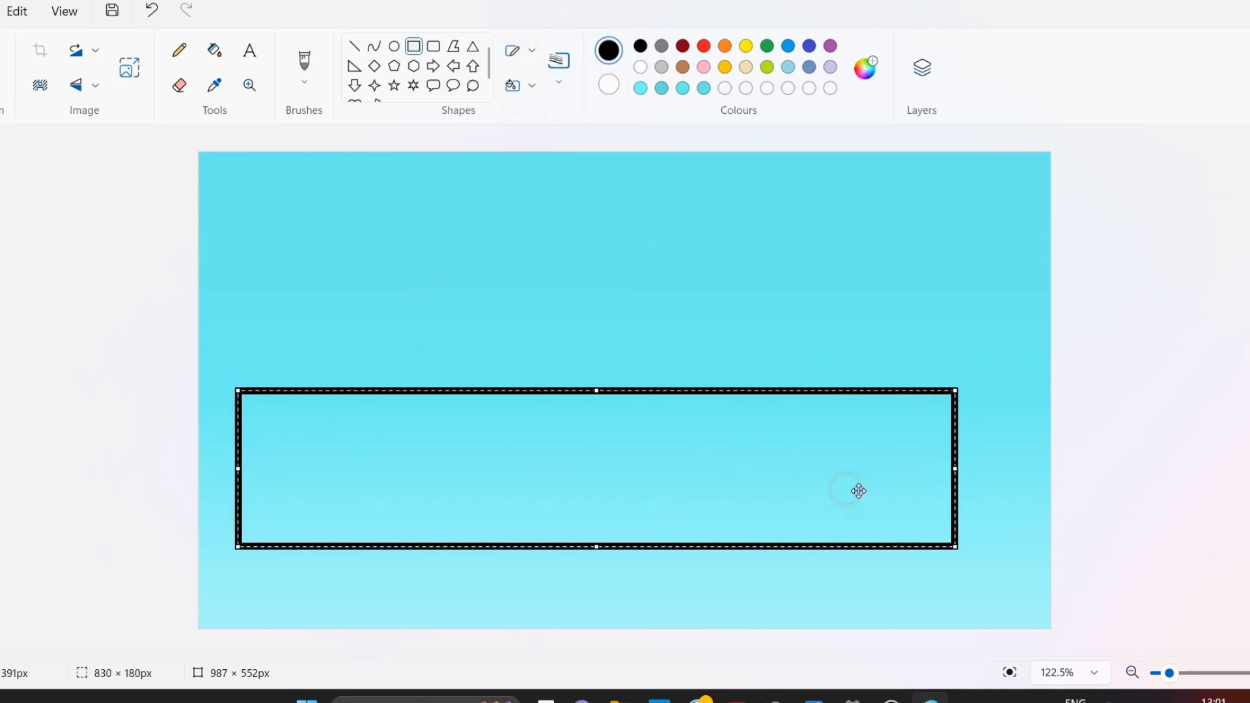
left_click_drag(860, 492, 876, 475)
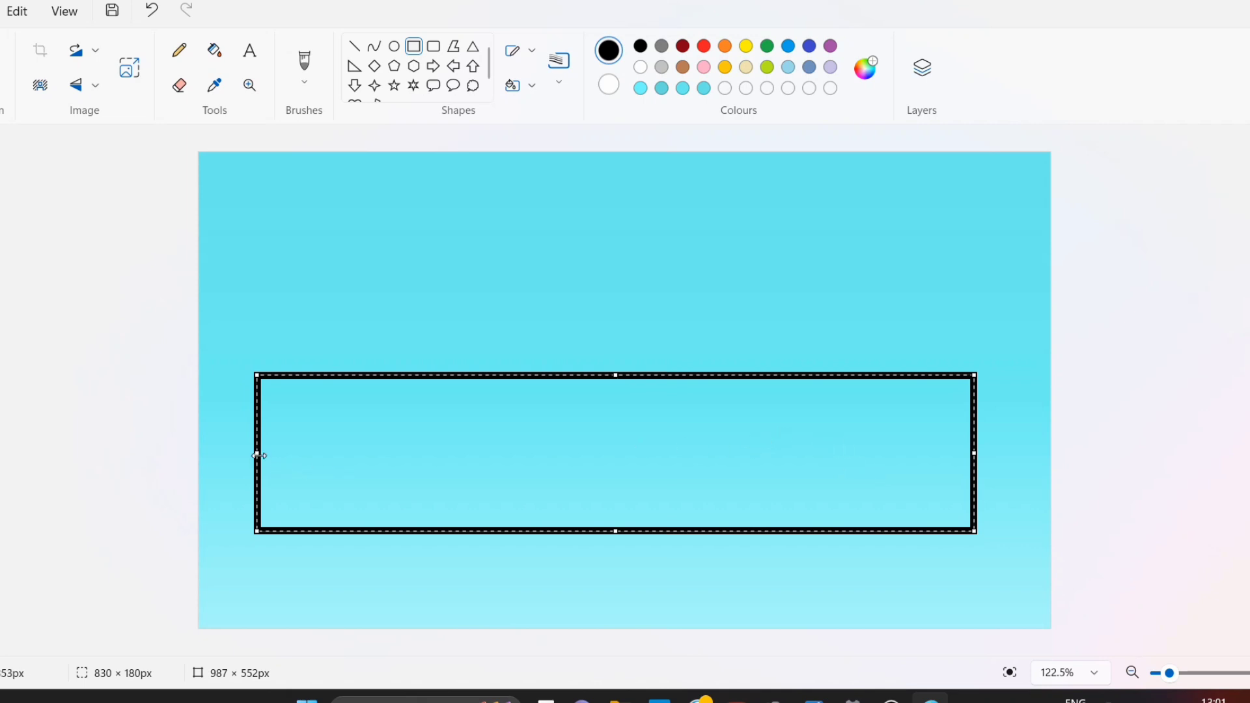
Narrow the black rectangle to about 721 × 180 px and centre it horizontally on the canvas
left_click_drag(260, 455, 297, 459)
left_click_drag(975, 459, 949, 462)
left_click_drag(842, 456, 840, 441)
left_click_drag(299, 450, 316, 449)
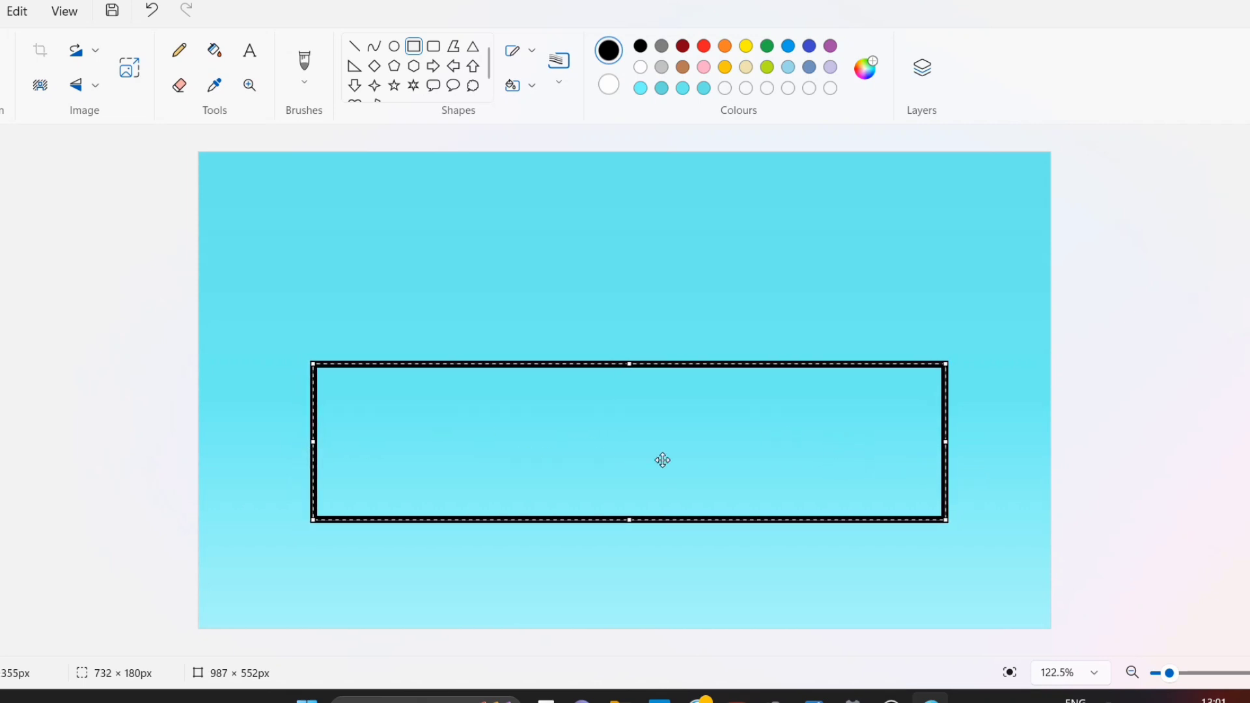
left_click_drag(947, 451, 937, 454)
left_click_drag(794, 470, 790, 467)
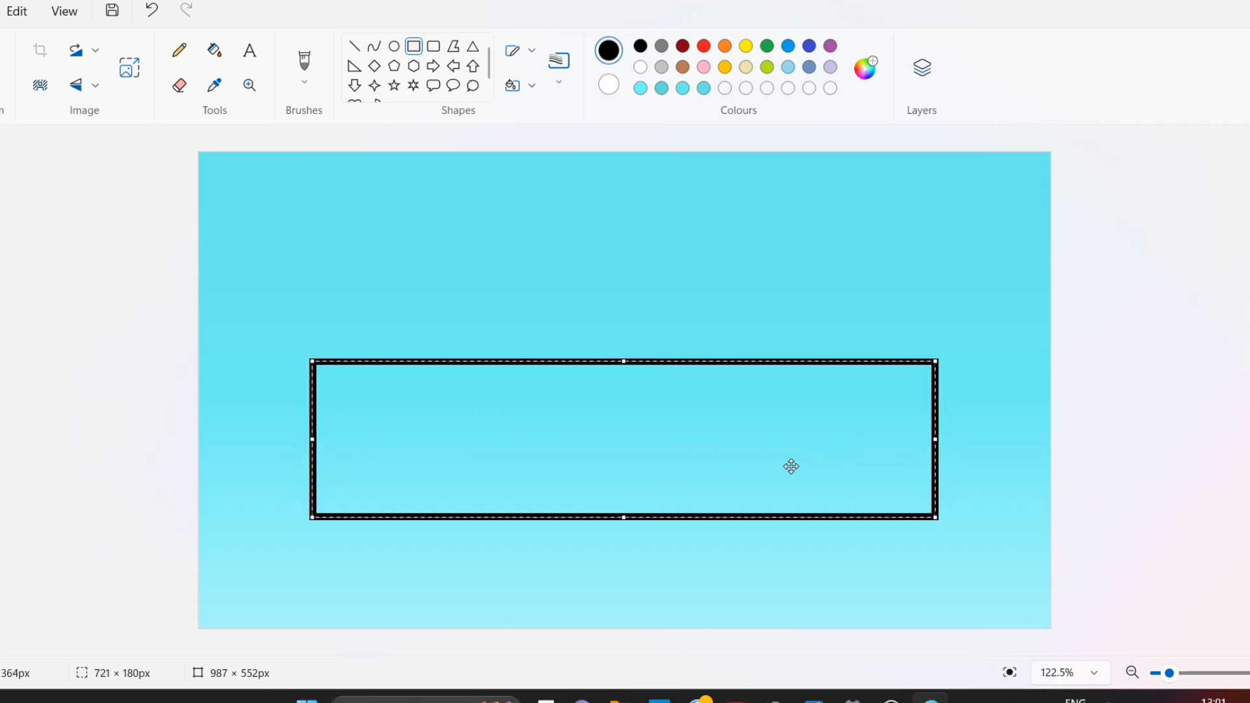
left_click(254, 417)
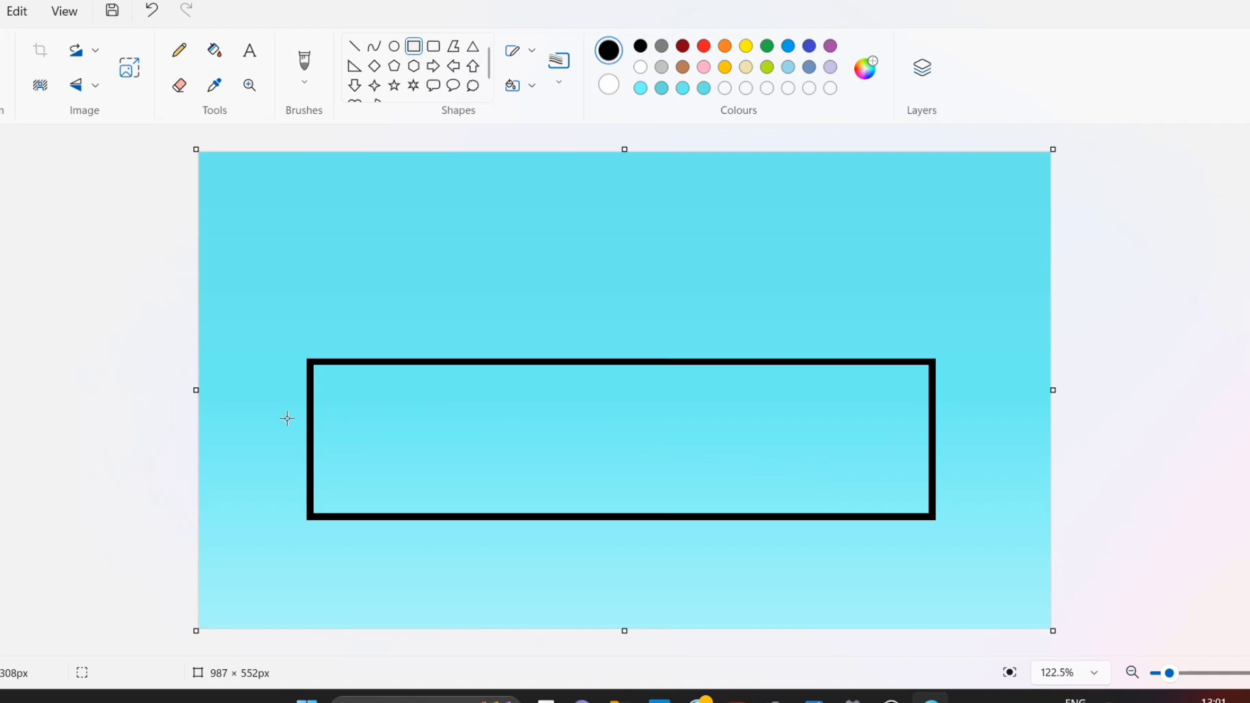
Draw black diagonal lines from the rectangle's two lower corners outward and down to the canvas edges
left_click(354, 48)
left_click_drag(310, 519, 126, 664)
left_click(82, 604)
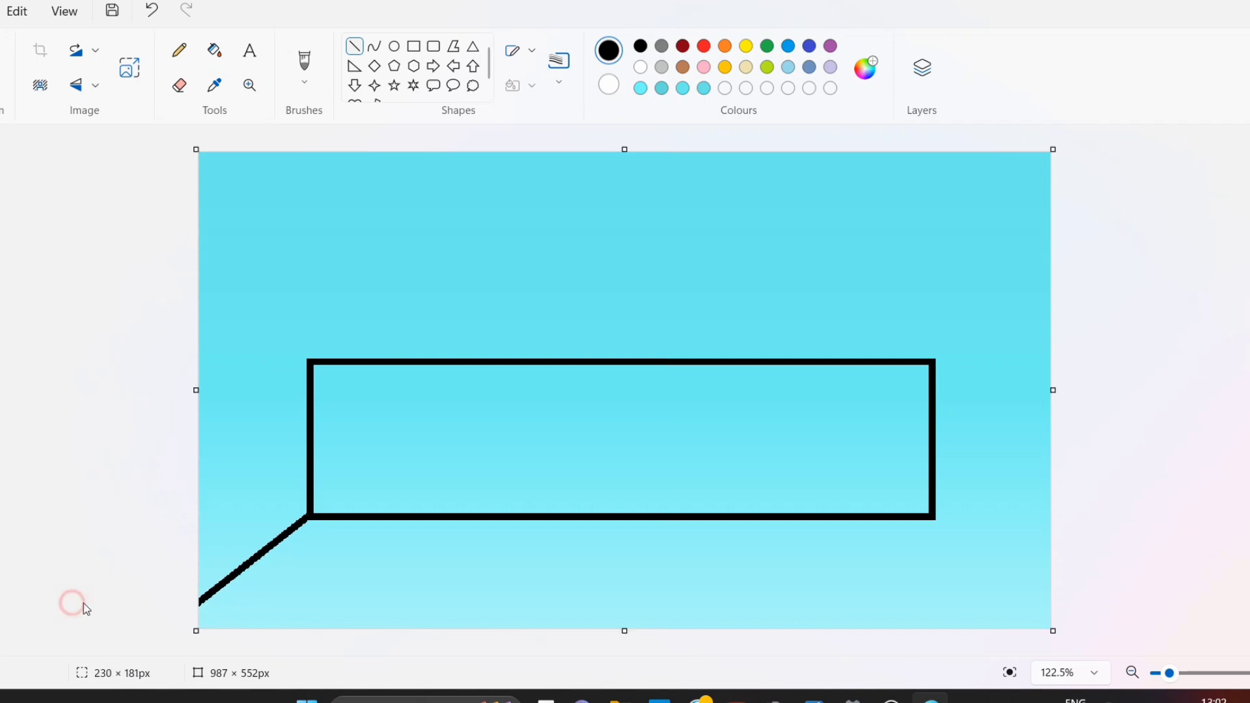
left_click_drag(934, 516, 1100, 622)
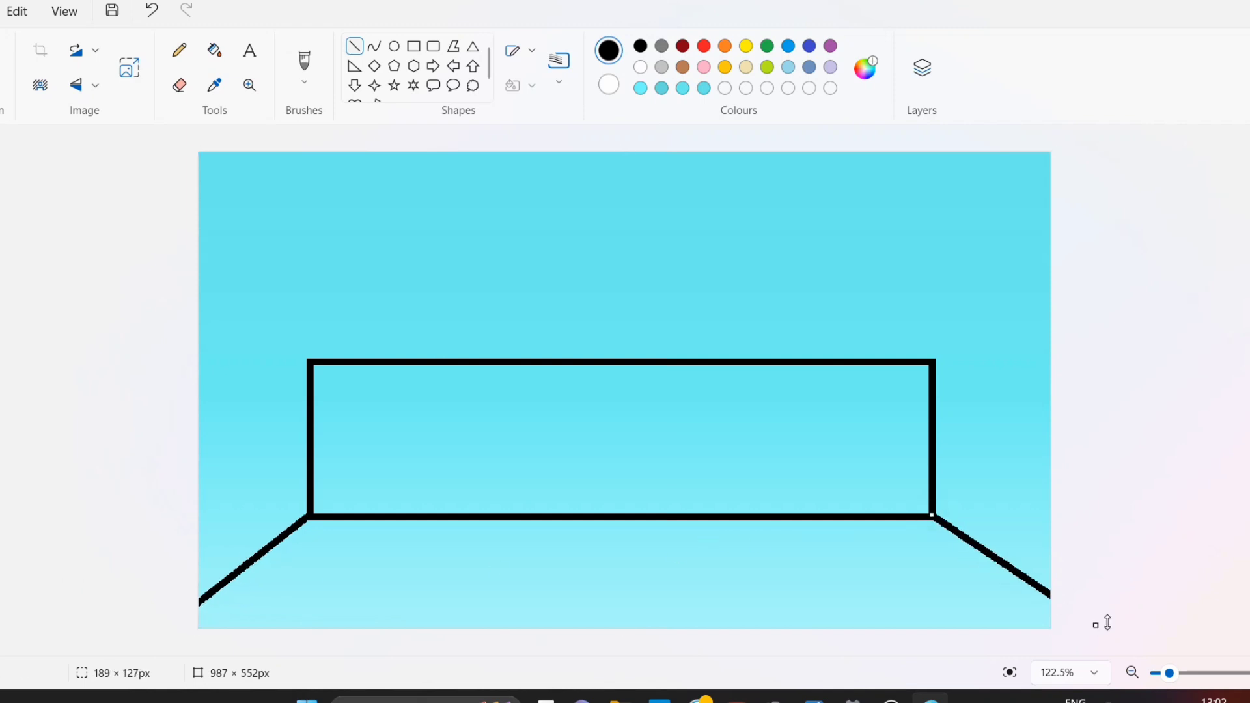
left_click(573, 389)
Draw black diagonal lines from the rectangle's two upper corners outward and down to the canvas edges
left_click_drag(310, 360, 151, 441)
left_click(106, 383)
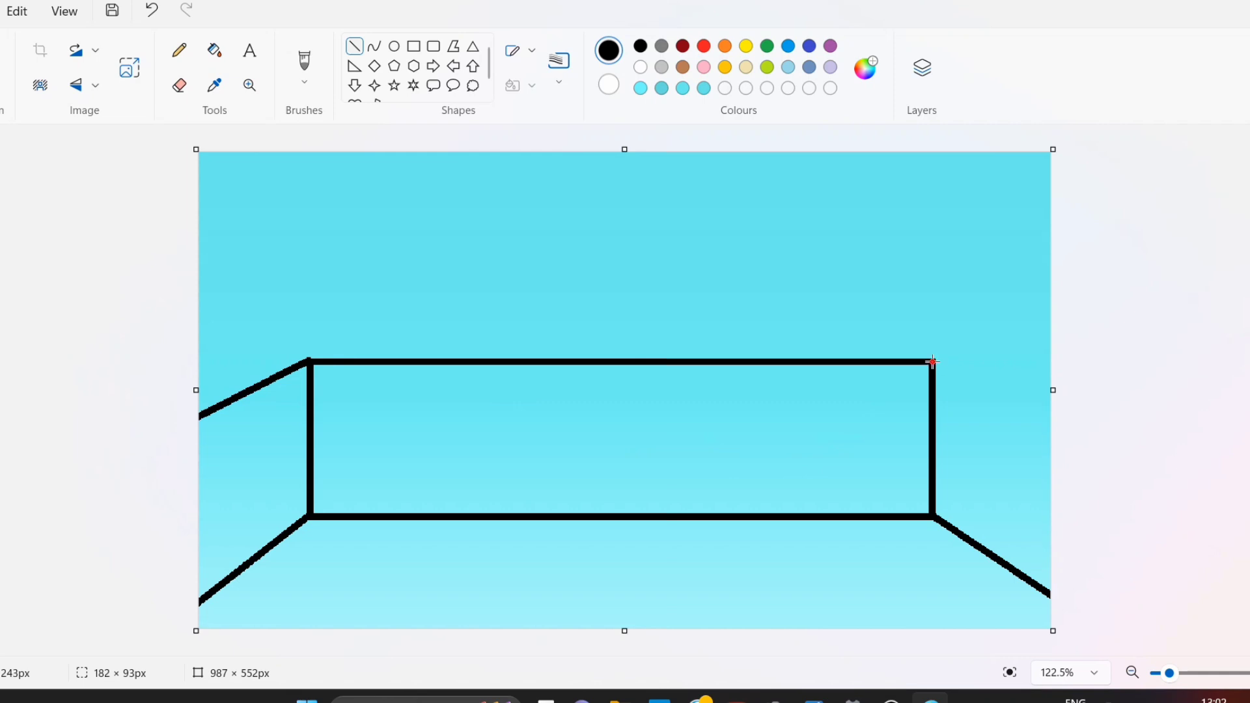
left_click_drag(934, 362, 1107, 460)
left_click(1015, 490)
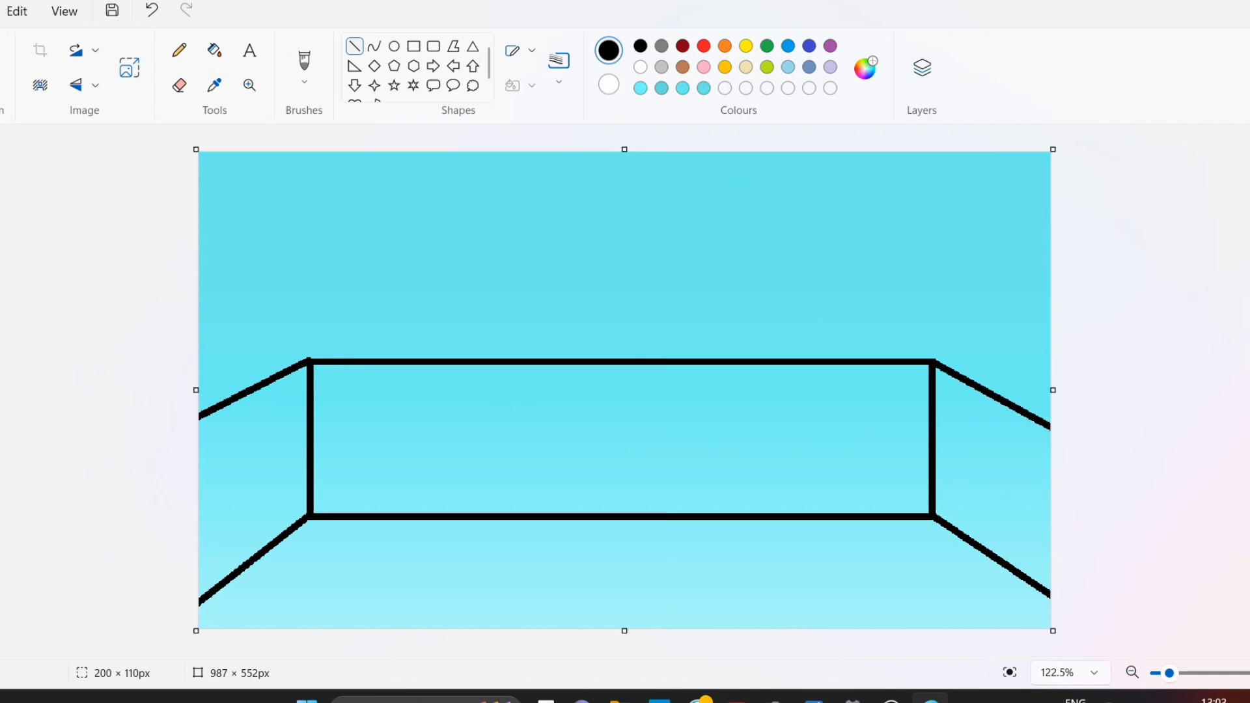
Draw a thin black rectangle about 721 × 42 px across the middle of the large rectangle as a rail
left_click(415, 46)
left_click_drag(312, 414, 933, 452)
left_click_drag(728, 437, 715, 444)
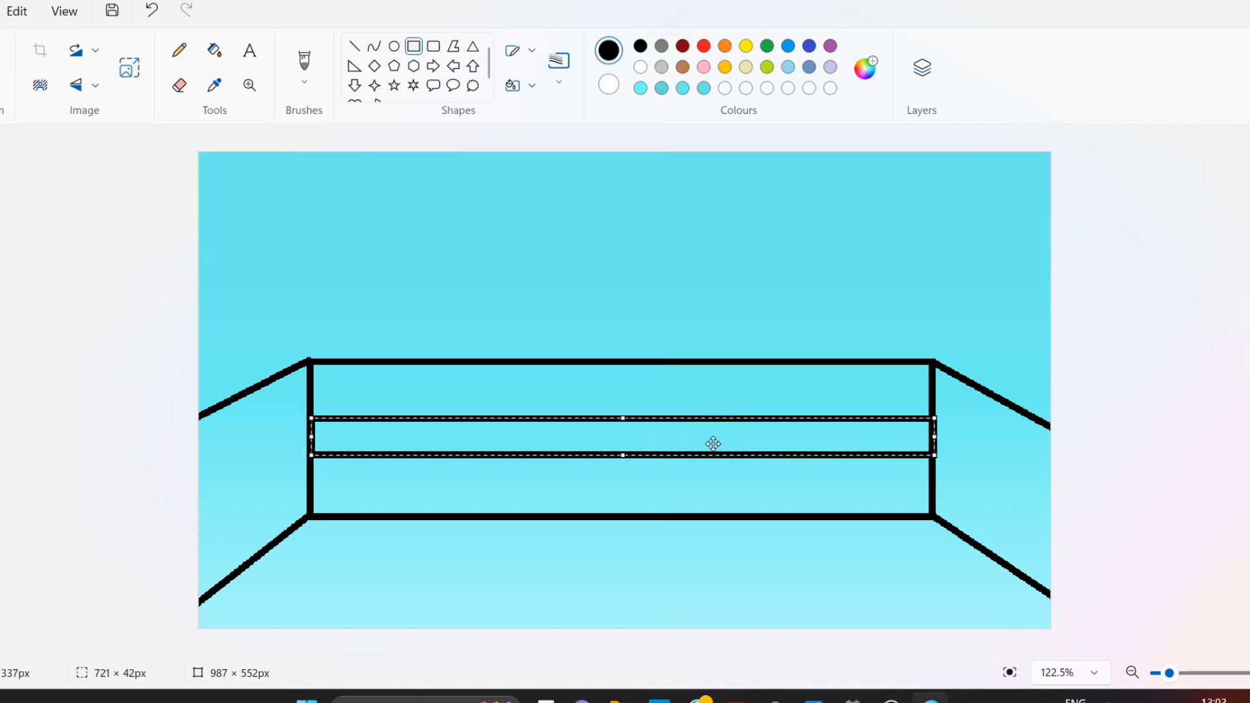
left_click(589, 343)
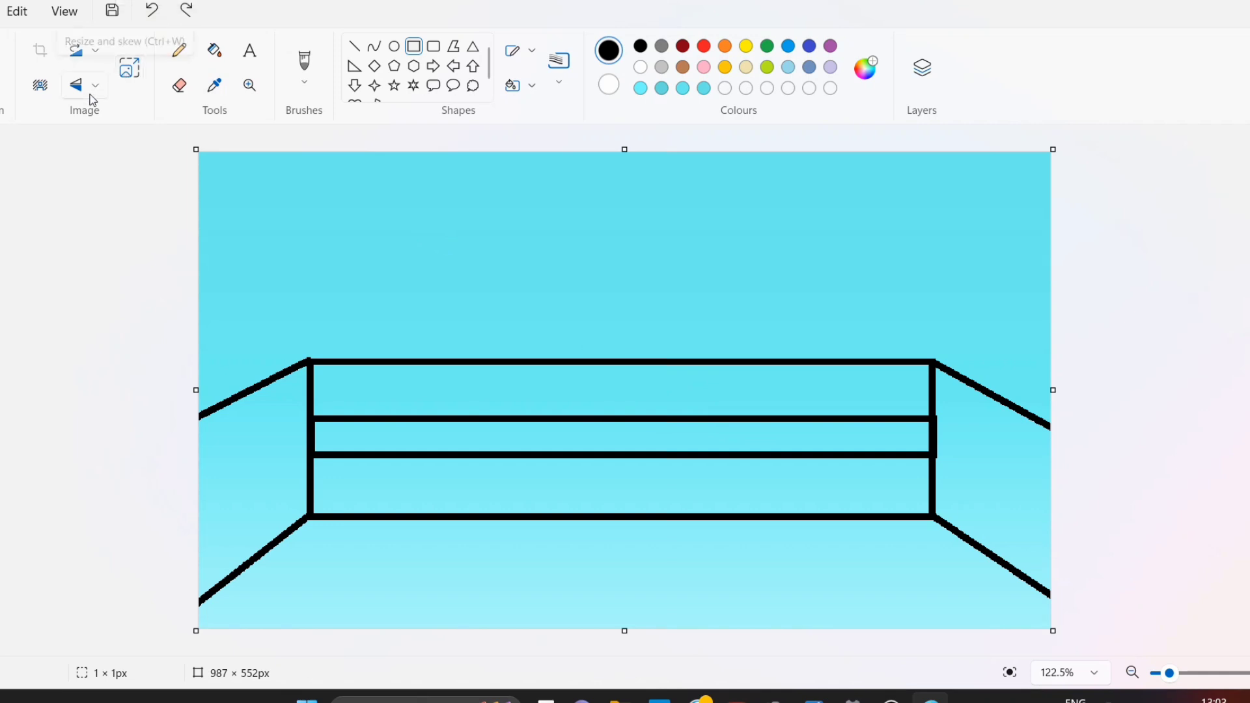
Draw two black diagonal lines from the middle rail's left end down to the canvas's left edge
left_click(355, 46)
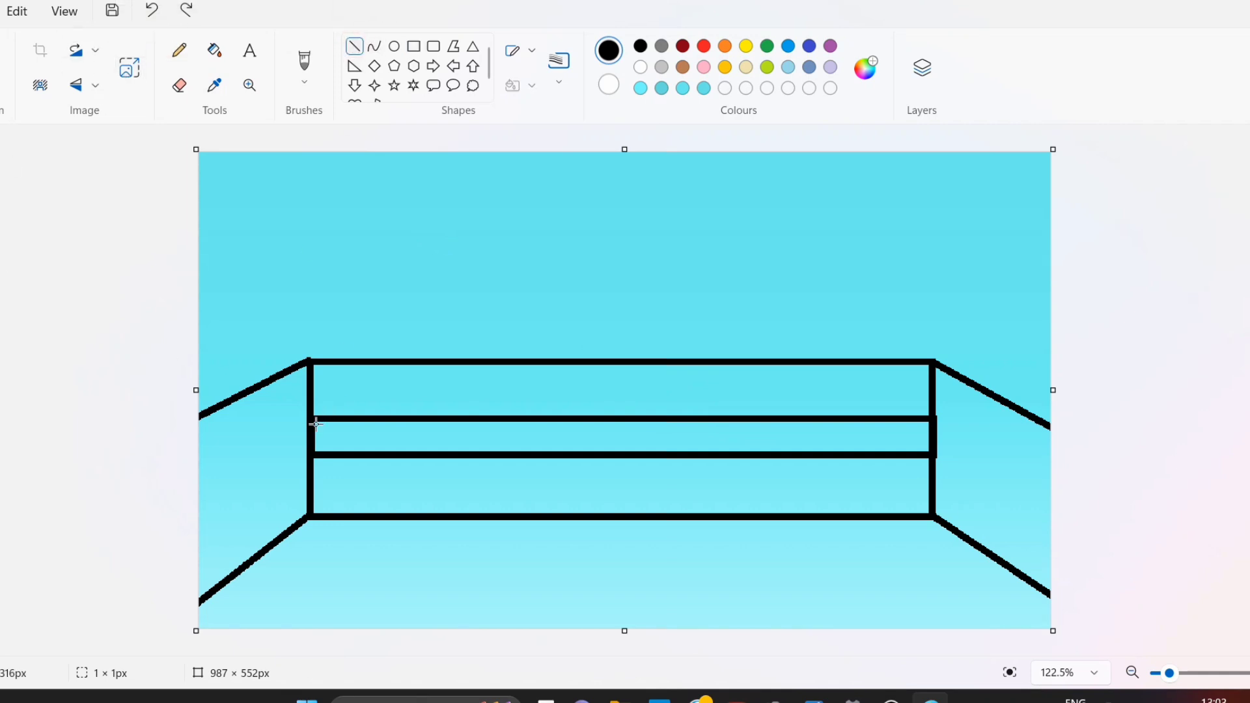
left_click_drag(311, 420, 121, 542)
left_click_drag(311, 418, 312, 421)
left_click_drag(267, 455, 189, 544)
left_click(111, 407)
left_click(106, 453)
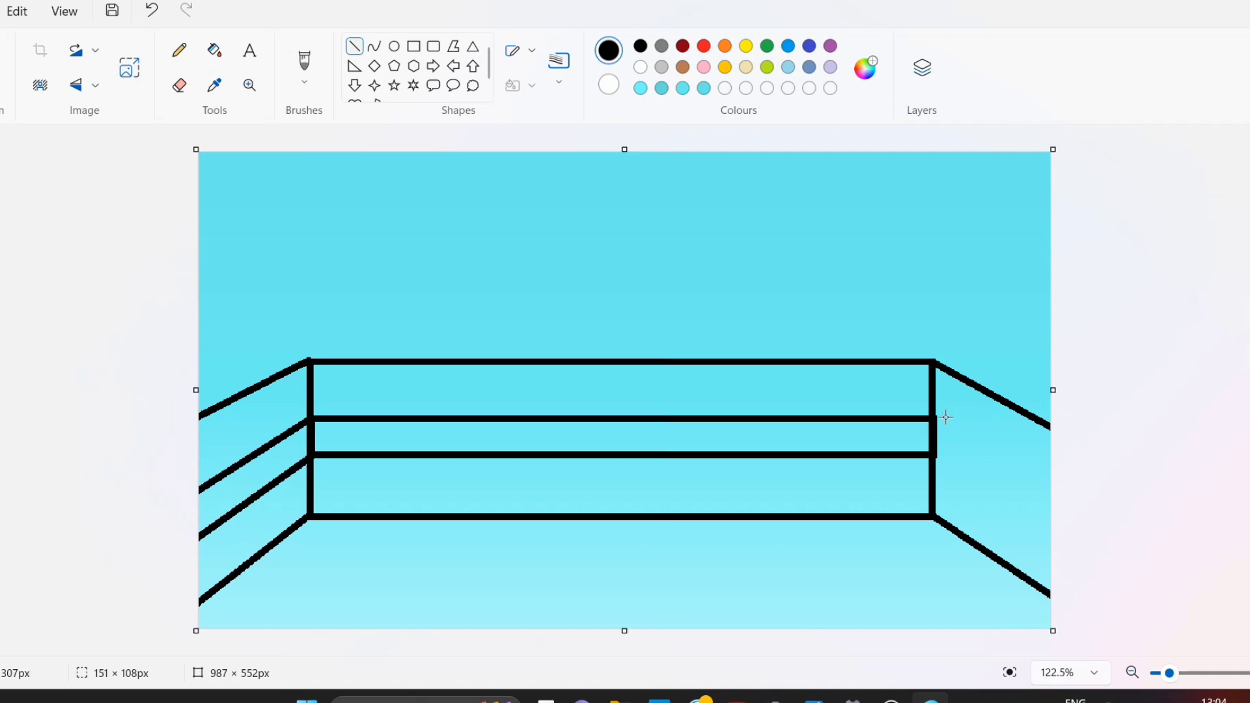
mouse_move(936, 420)
left_mouse_down()
mouse_move(1097, 488)
mouse_move(1101, 517)
left_mouse_up()
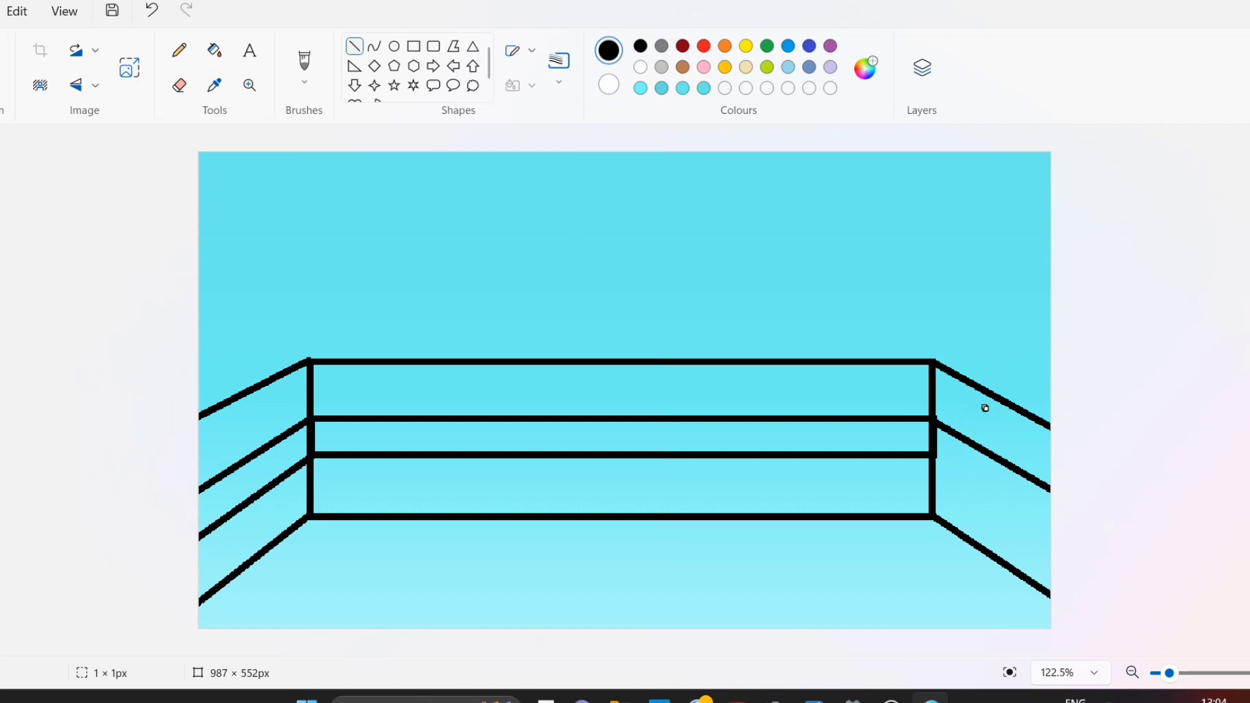
key("ctrl+z")
left_click(153, 11)
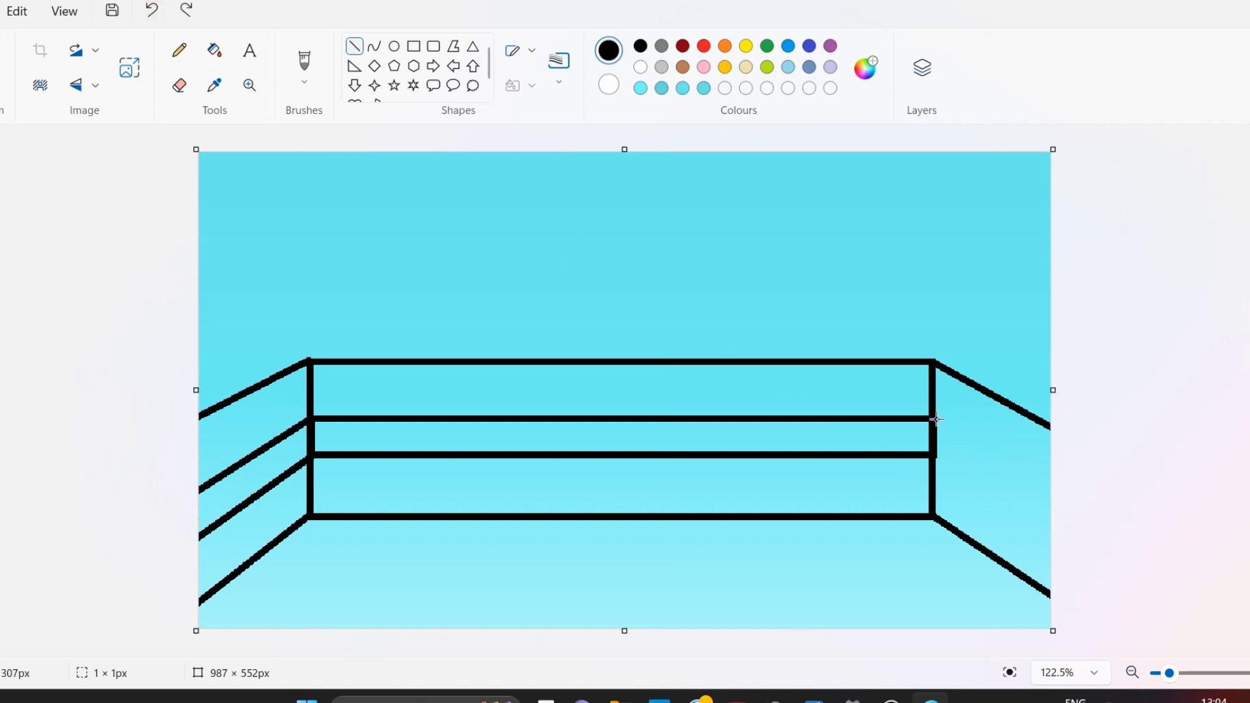
Draw two black diagonal lines from the middle rail's right end down to the canvas's right edge
mouse_move(938, 420)
left_mouse_down()
mouse_move(1069, 482)
mouse_move(1069, 502)
left_mouse_up()
left_click_drag(936, 456, 1096, 557)
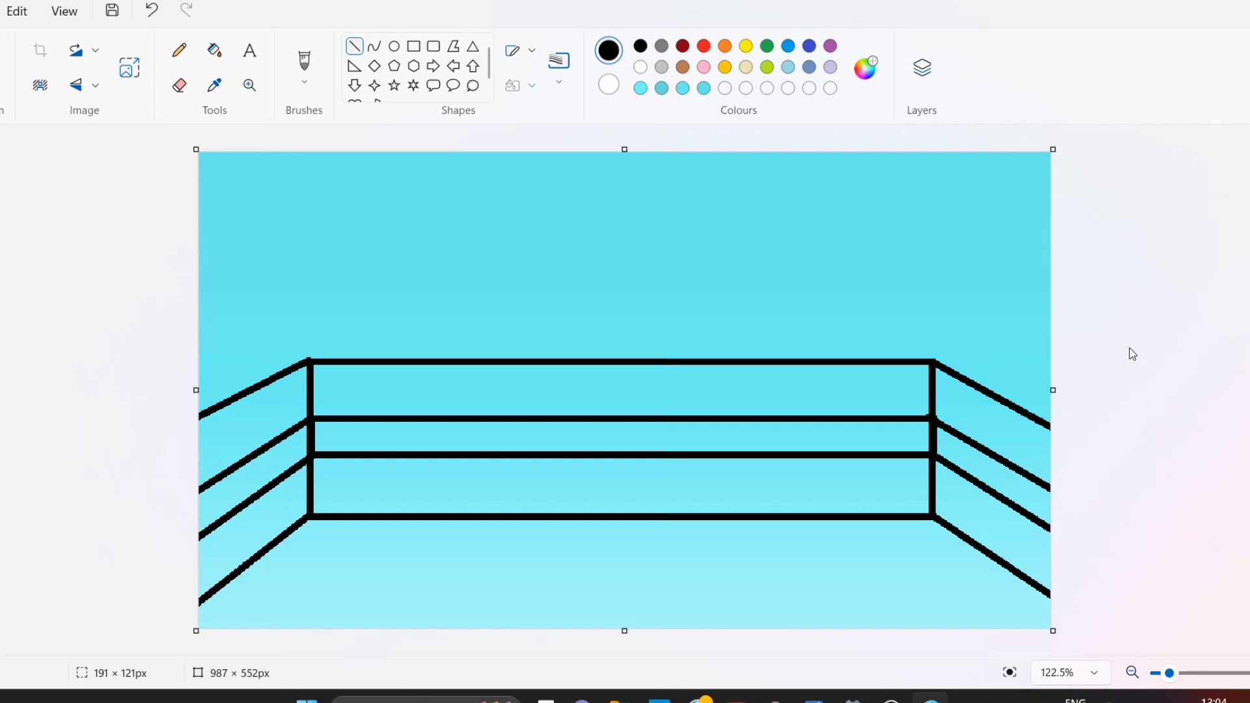
Choose the Polygon shape and set both the foreground and background colours to brown
left_click(454, 47)
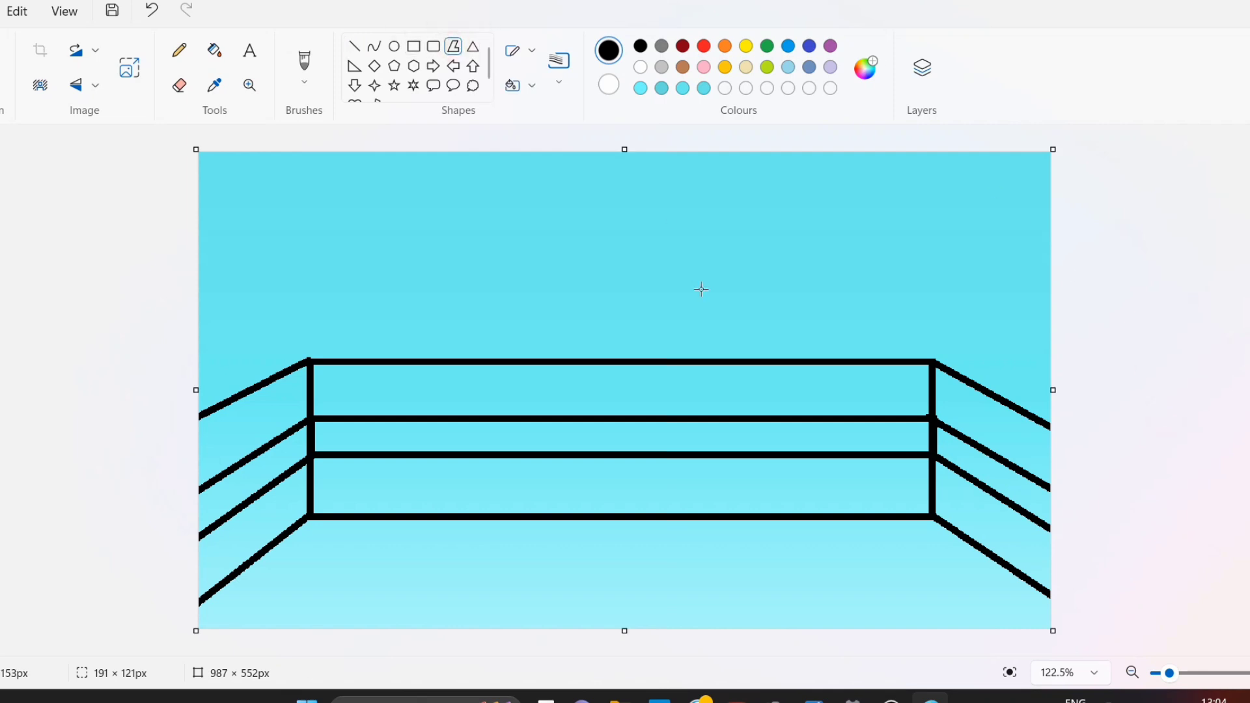
left_click(611, 85)
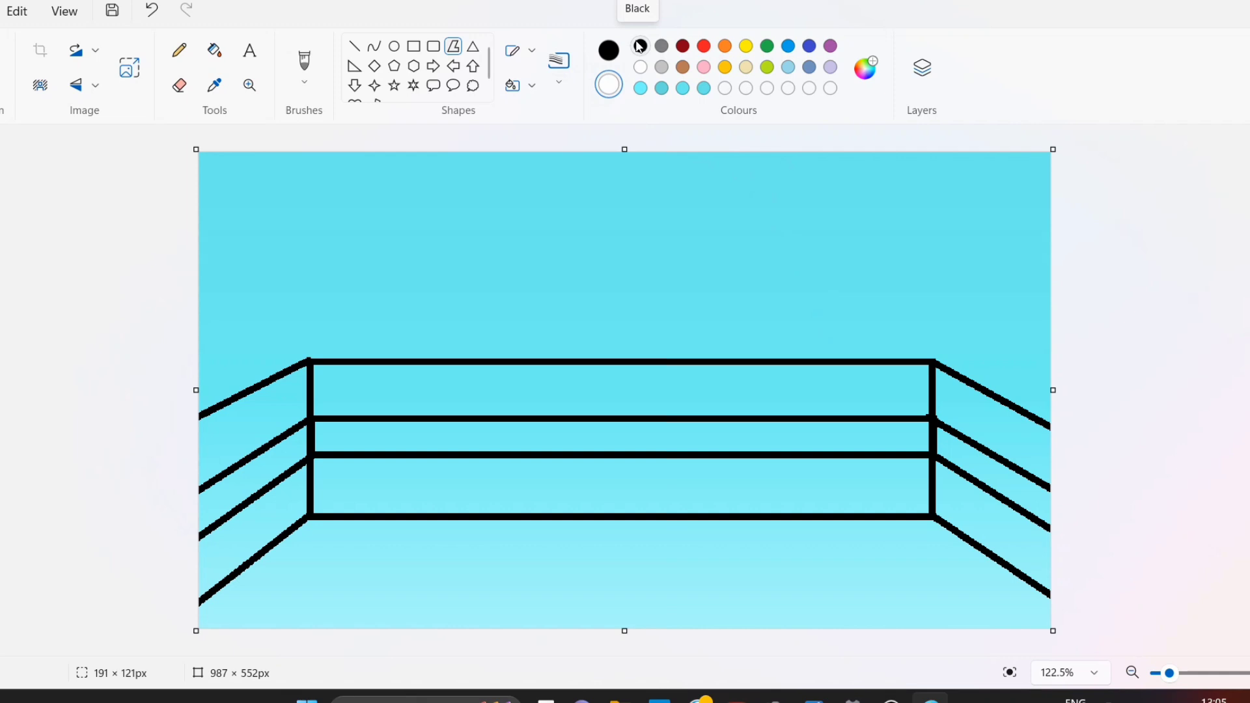
left_click(747, 67)
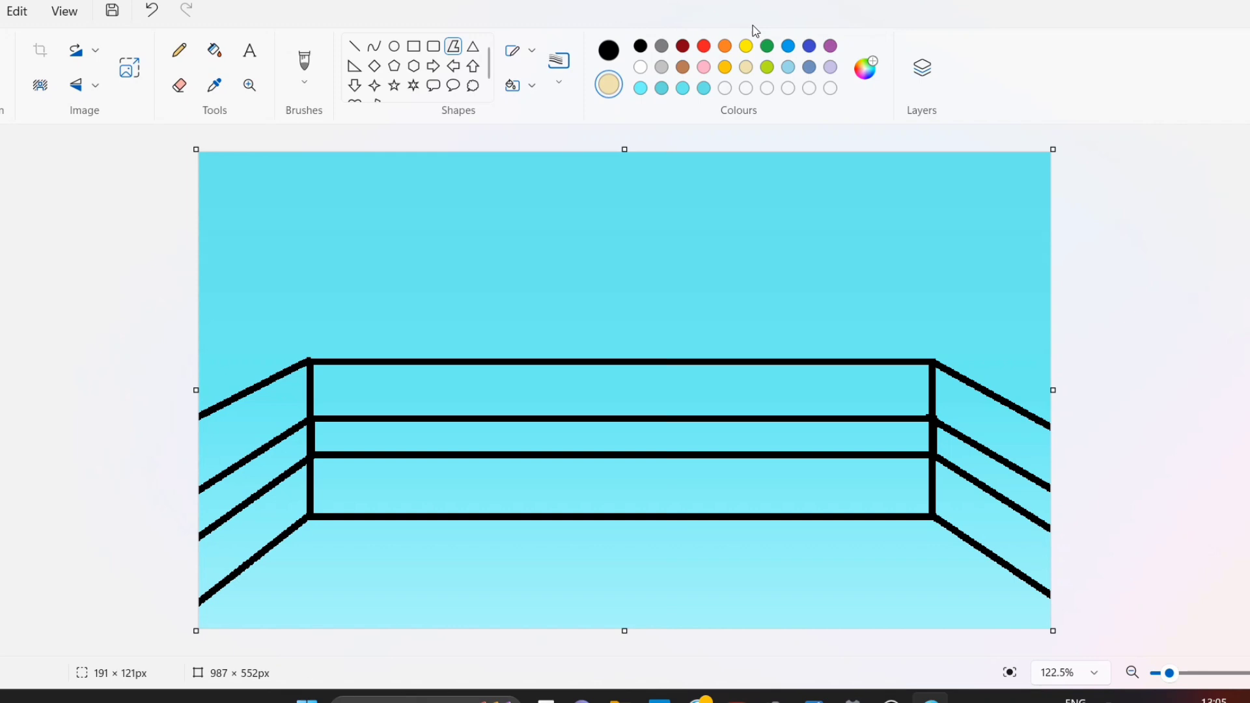
left_click(683, 67)
left_click(609, 50)
left_click(683, 67)
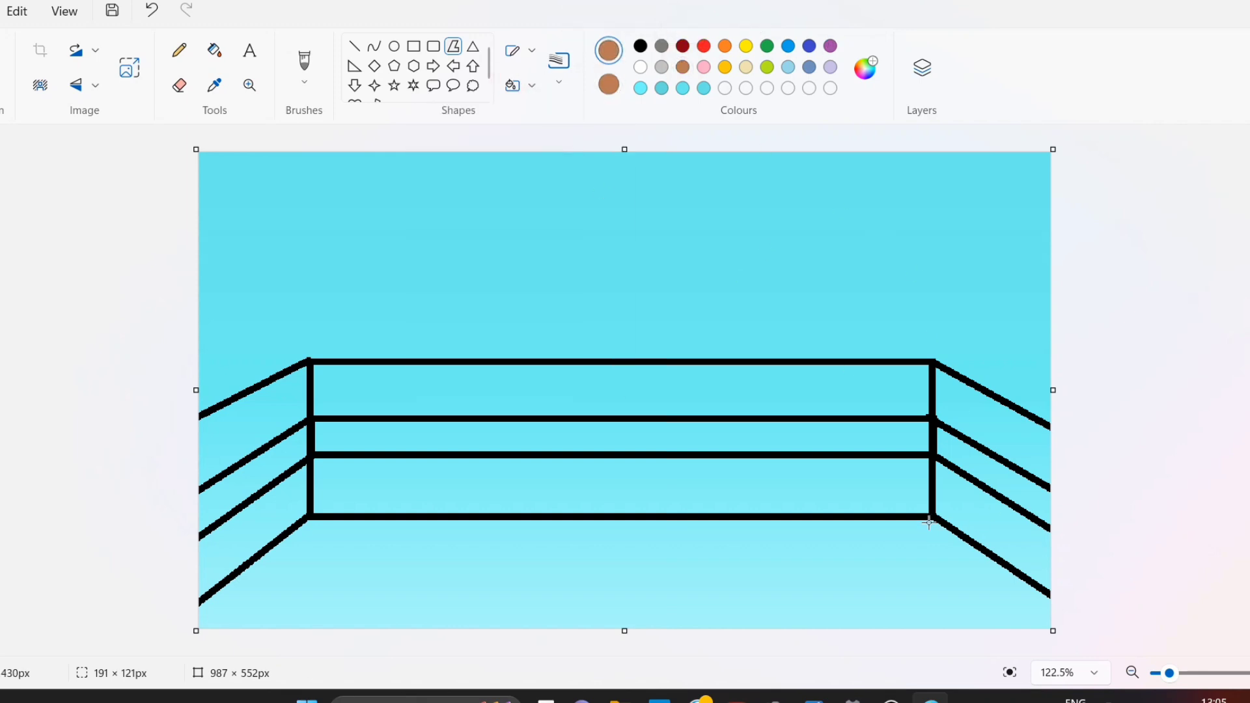
Draw a solid brown polygon about 1026 × 126 px below the bottom rail, spanning the canvas width as the floor
left_click_drag(935, 515, 1054, 603)
key("ctrl+z")
left_click_drag(935, 512, 1061, 600)
left_click_drag(933, 519, 187, 629)
left_click_drag(466, 584, 307, 516)
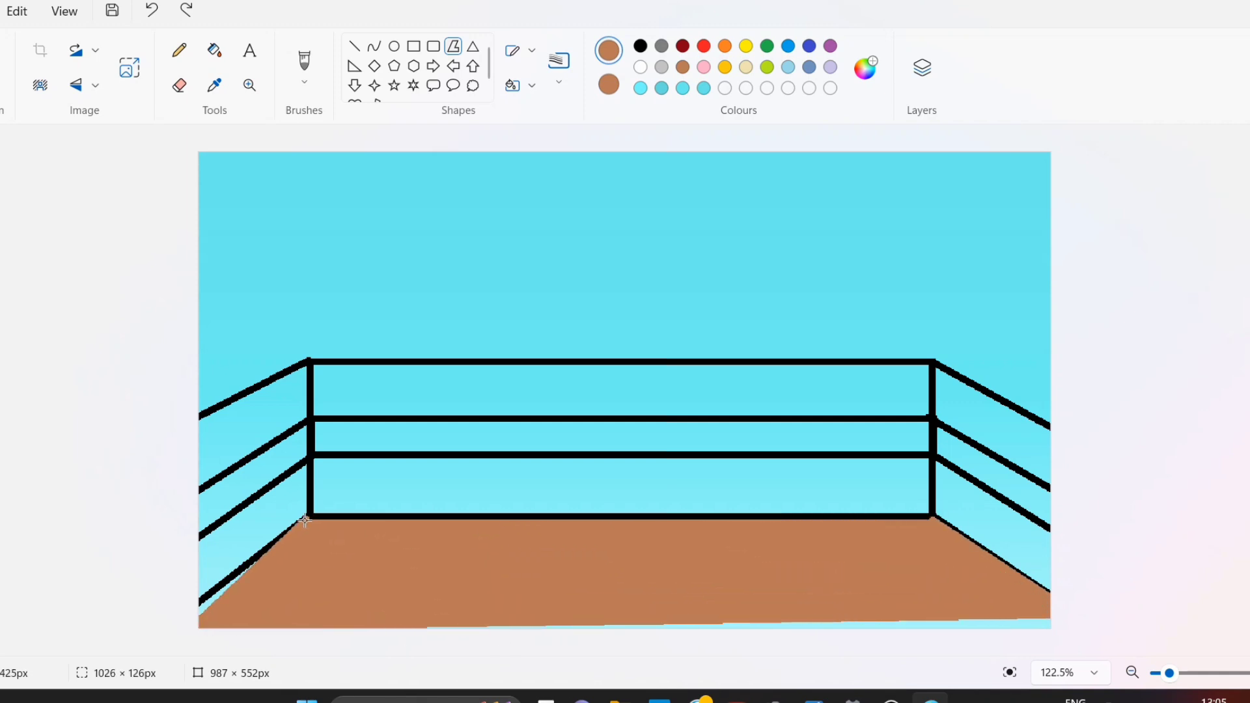
left_click(84, 506)
Resize the brown floor polygon to about 1044 × 140 px so it reaches the canvas's lower edge and the rail corners
left_click_drag(189, 572, 178, 573)
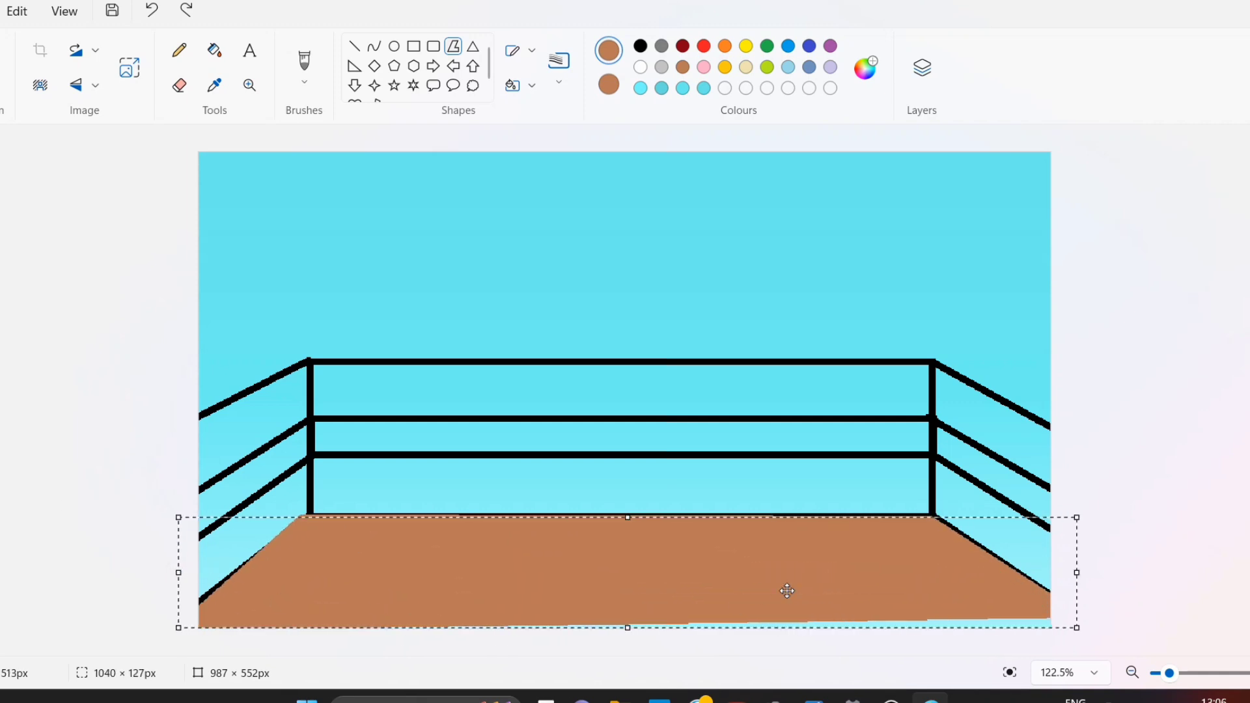
left_click_drag(1078, 629, 1086, 639)
left_click_drag(179, 518, 189, 520)
left_click_drag(188, 582, 164, 583)
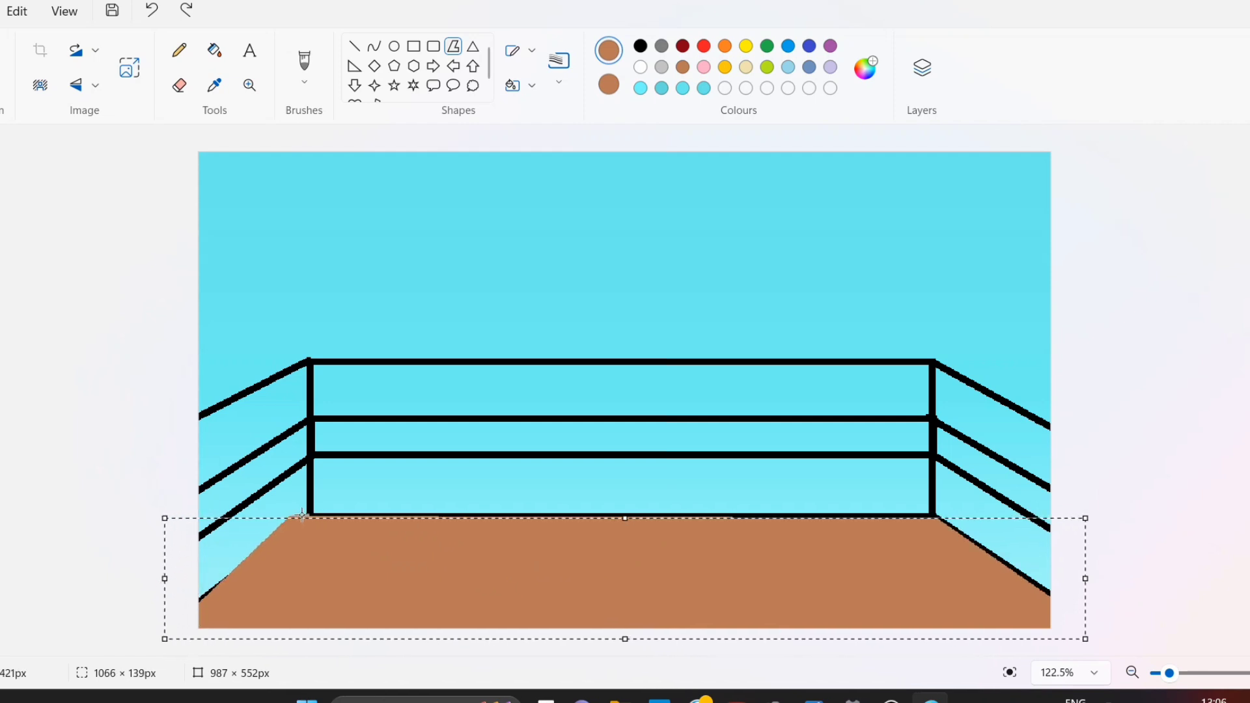
left_click_drag(172, 525, 181, 519)
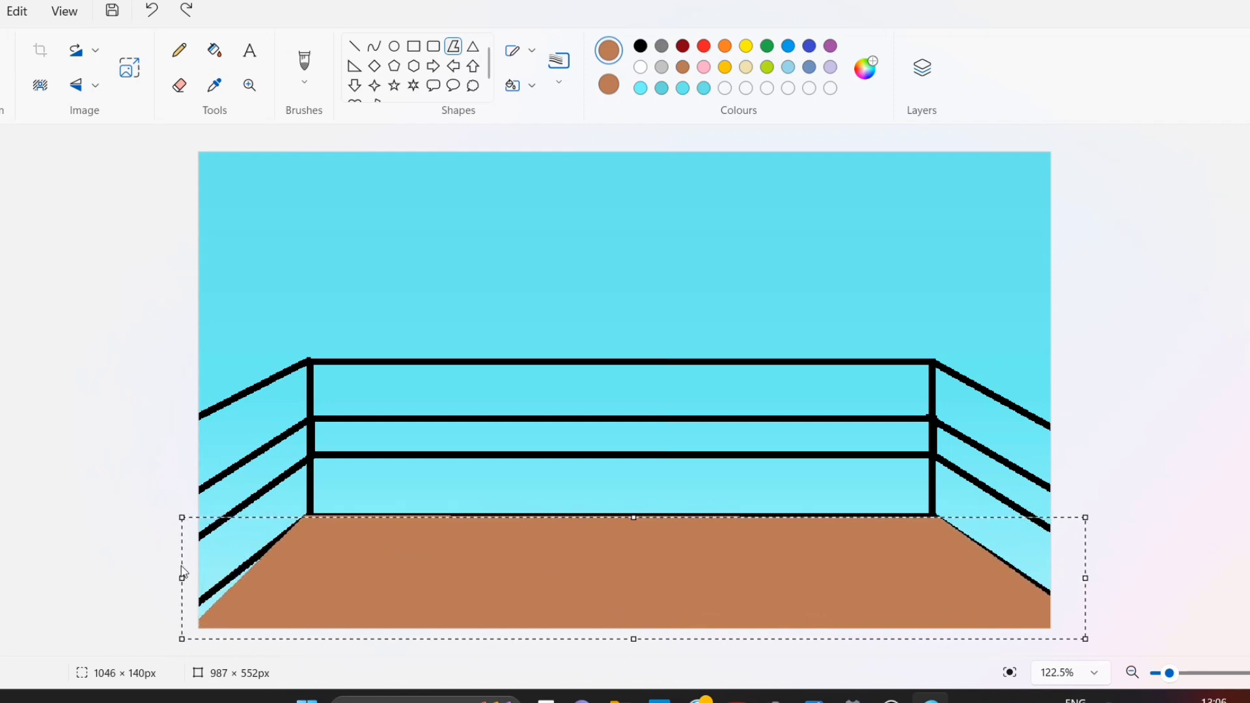
left_click_drag(181, 565, 183, 630)
left_click(101, 495)
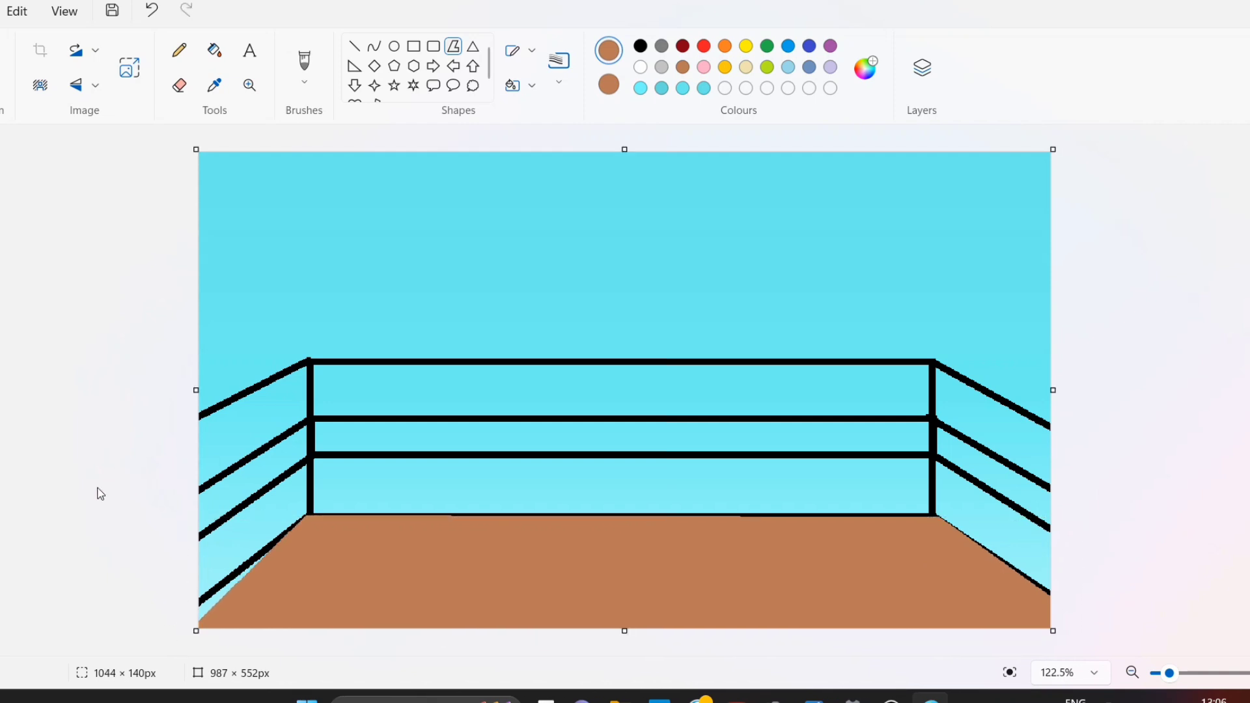
Draw brown straight lines along the floor's left edge to cover the blue gap beside the lowest diagonal rail
left_click(354, 46)
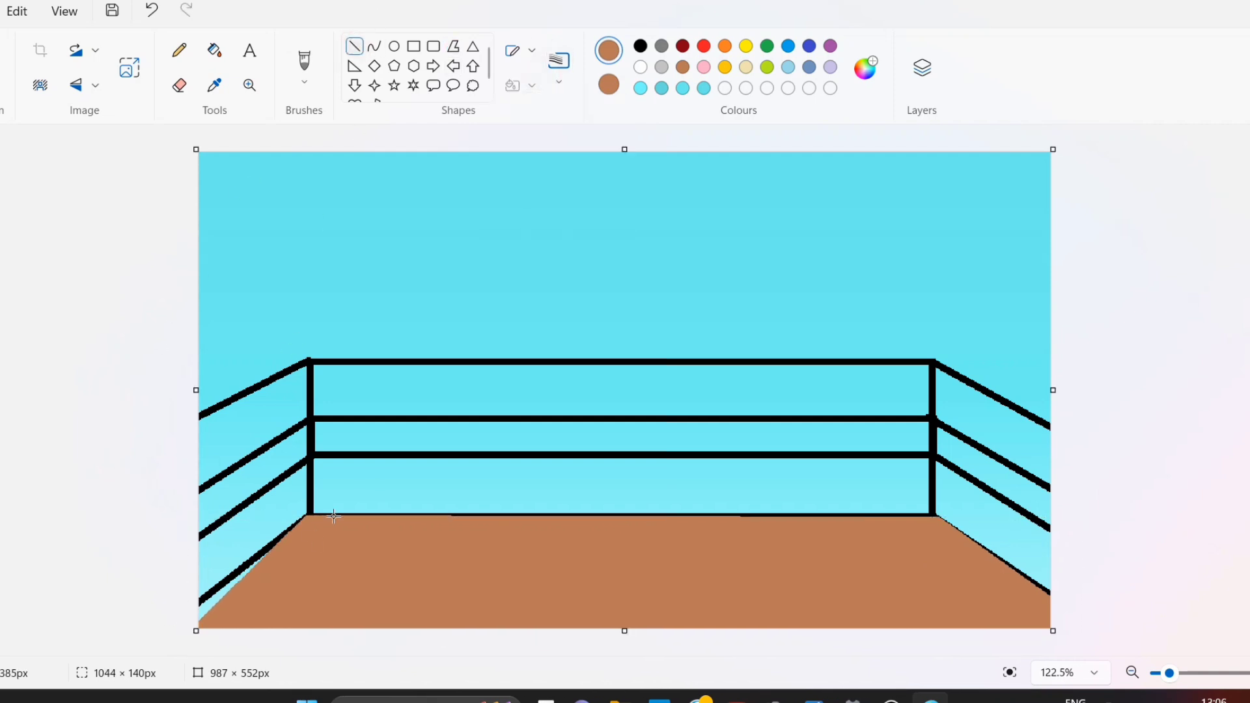
left_click_drag(303, 531, 187, 626)
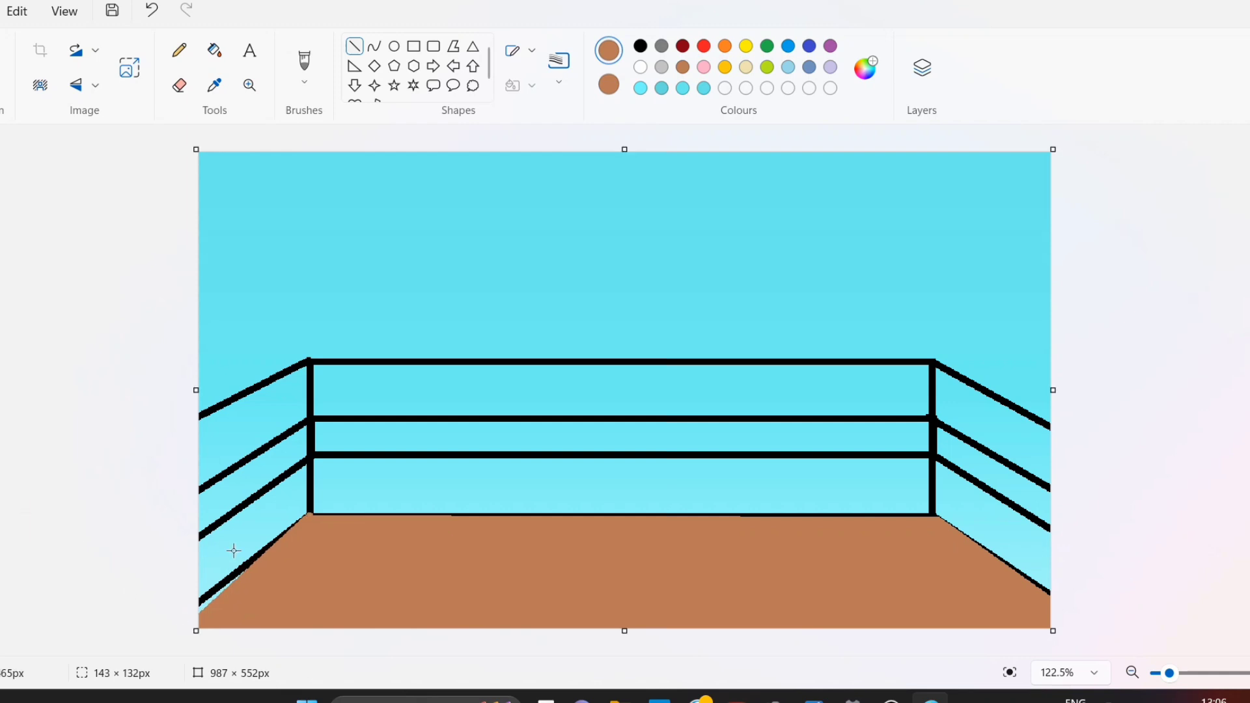
left_click_drag(273, 542, 191, 626)
key("ctrl+z")
key("ctrl+z")
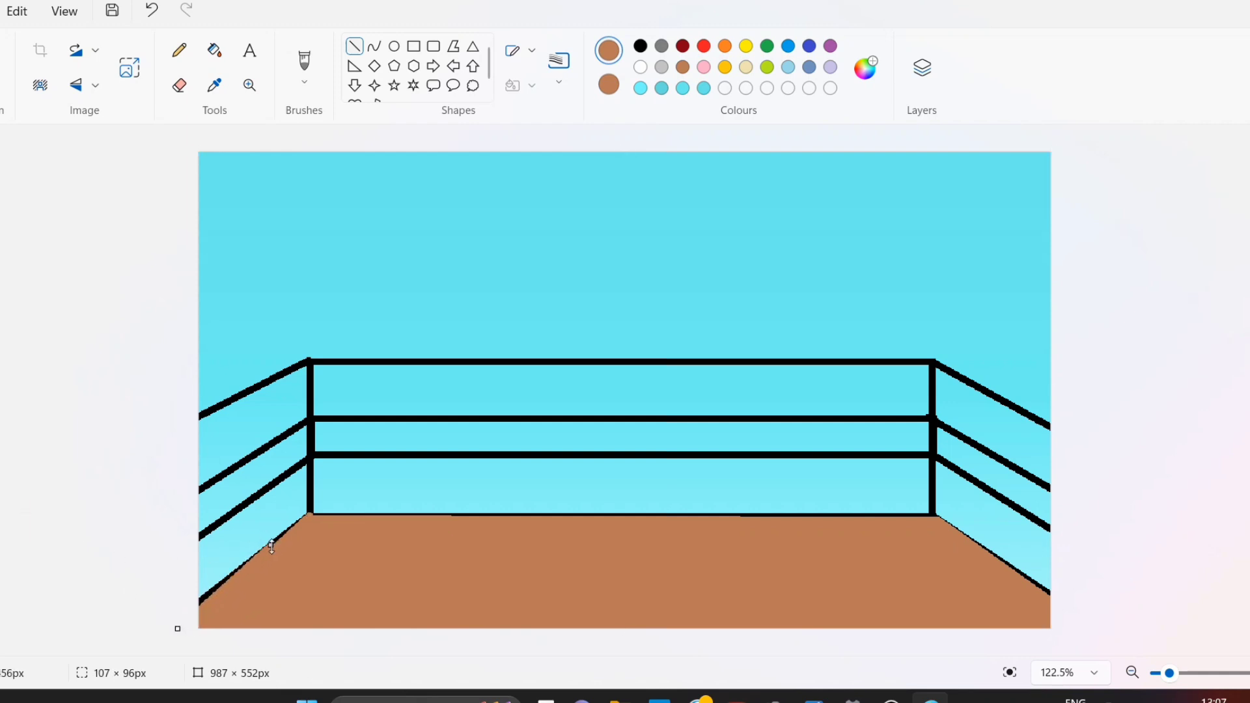
left_click_drag(308, 515, 239, 574)
left_click(93, 559)
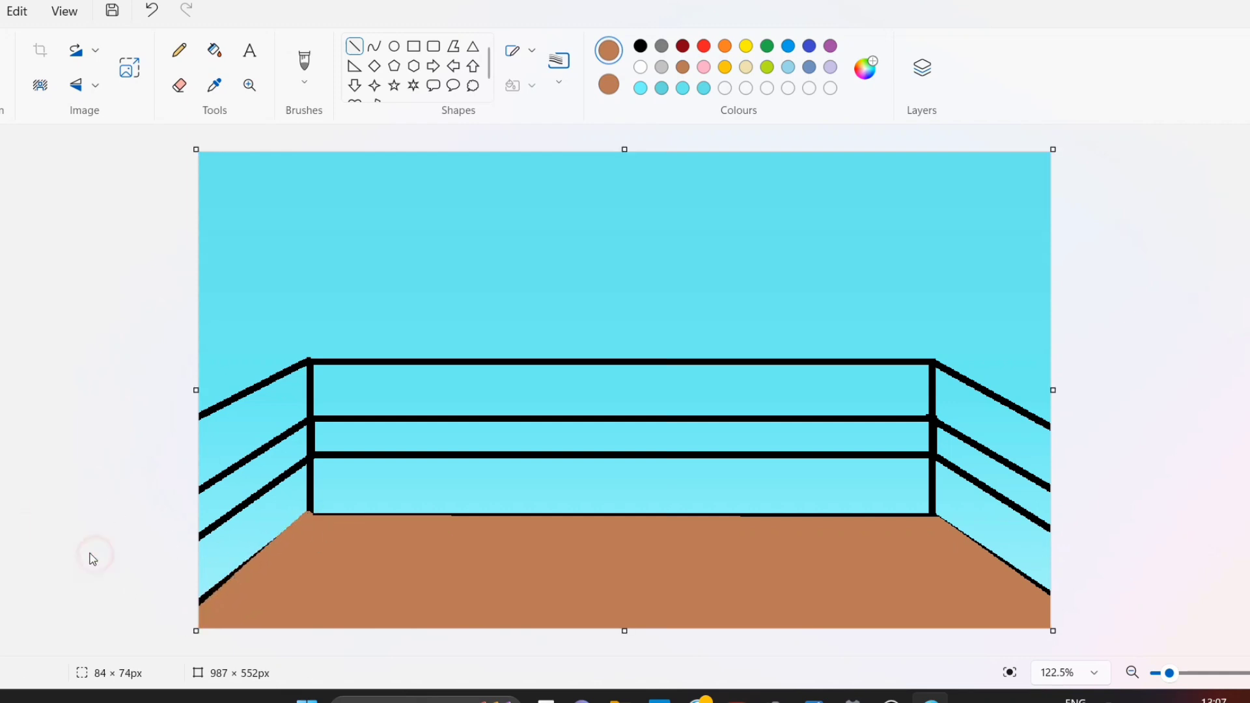
Redraw the two lowest diagonal rails as black lines, about 137 × 115 px on the left and 147 × 101 px on the right
left_click(641, 47)
left_click_drag(309, 515, 199, 603)
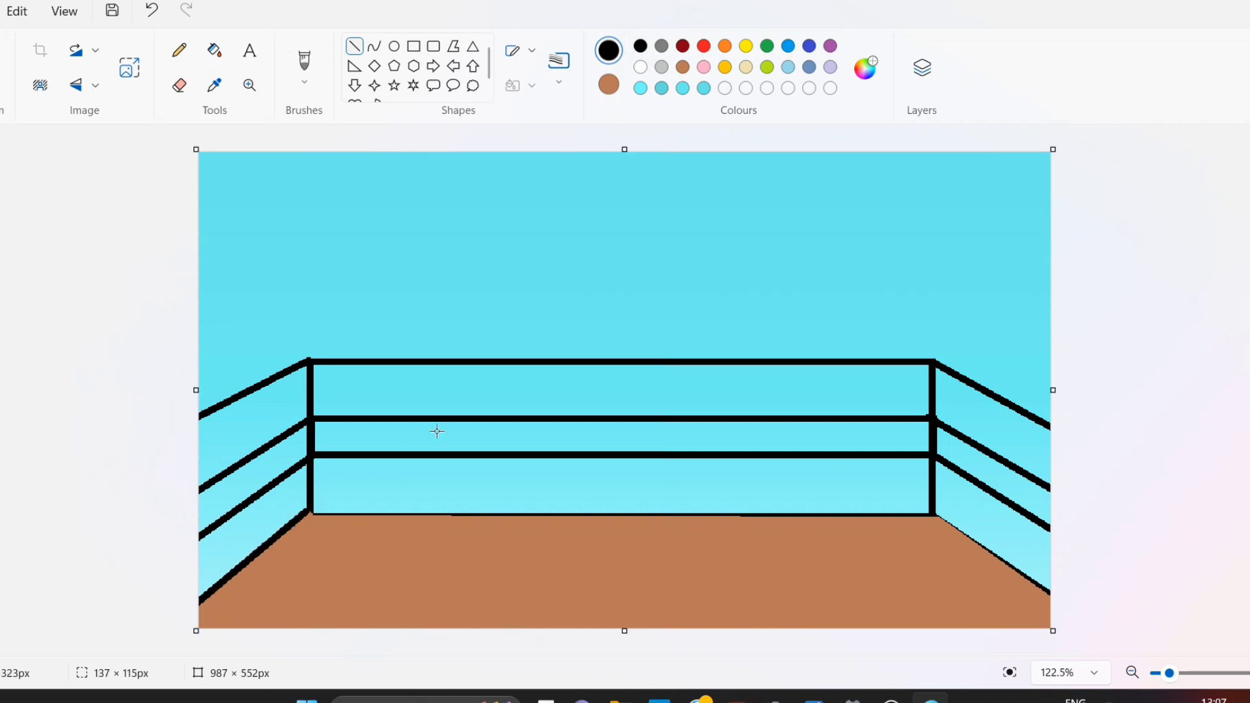
left_click_drag(932, 515, 1051, 595)
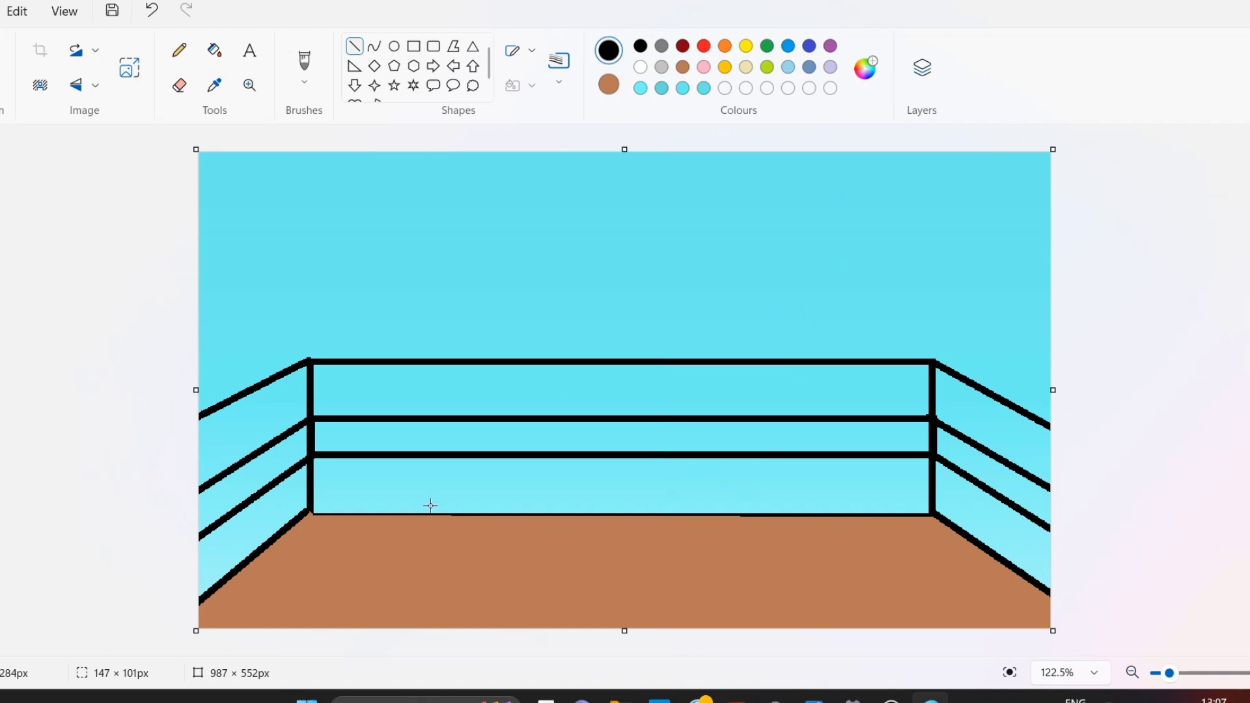
Draw an unfilled black rectangle from the railing's left corner post and widen it to about a third of the back railing
left_click(414, 45)
mouse_move(309, 361)
left_mouse_down()
mouse_move(387, 461)
mouse_move(357, 487)
mouse_move(357, 513)
left_mouse_up()
left_click(513, 89)
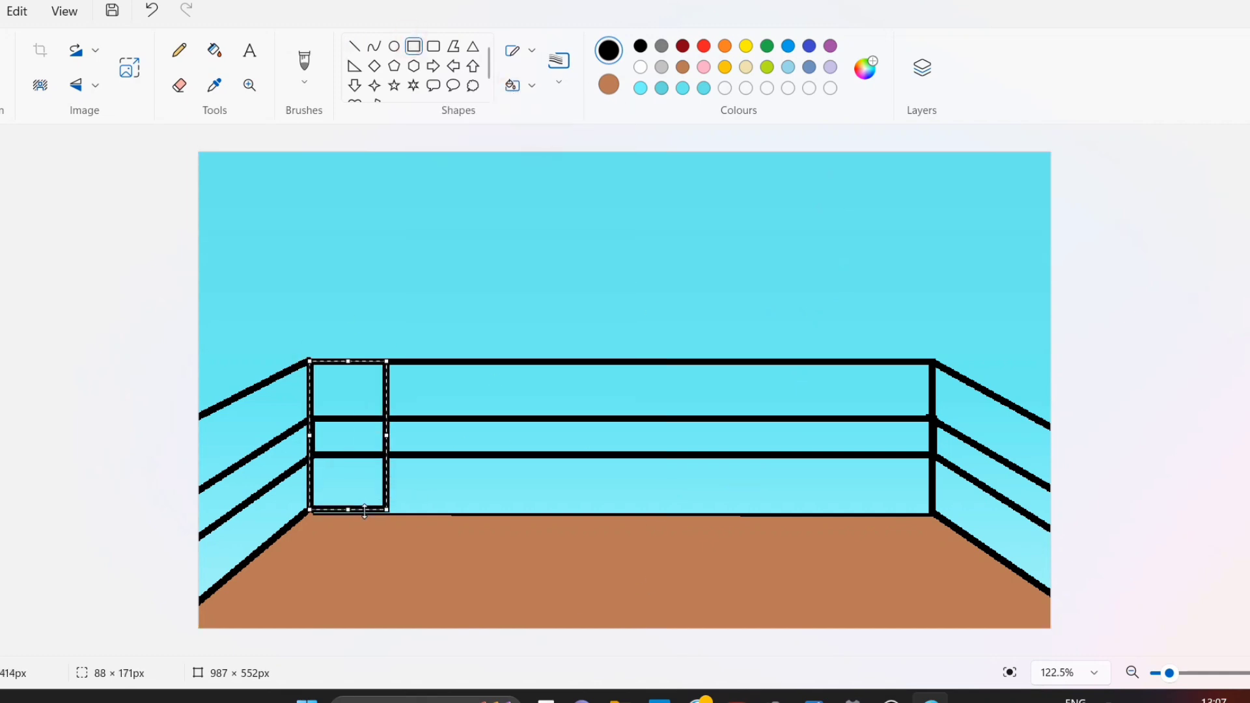
left_click_drag(388, 437, 508, 435)
left_click(637, 367)
Draw an unfilled black rectangle about 224 × 176 px against the right corner post to form a second middle post
left_click_drag(761, 365, 934, 517)
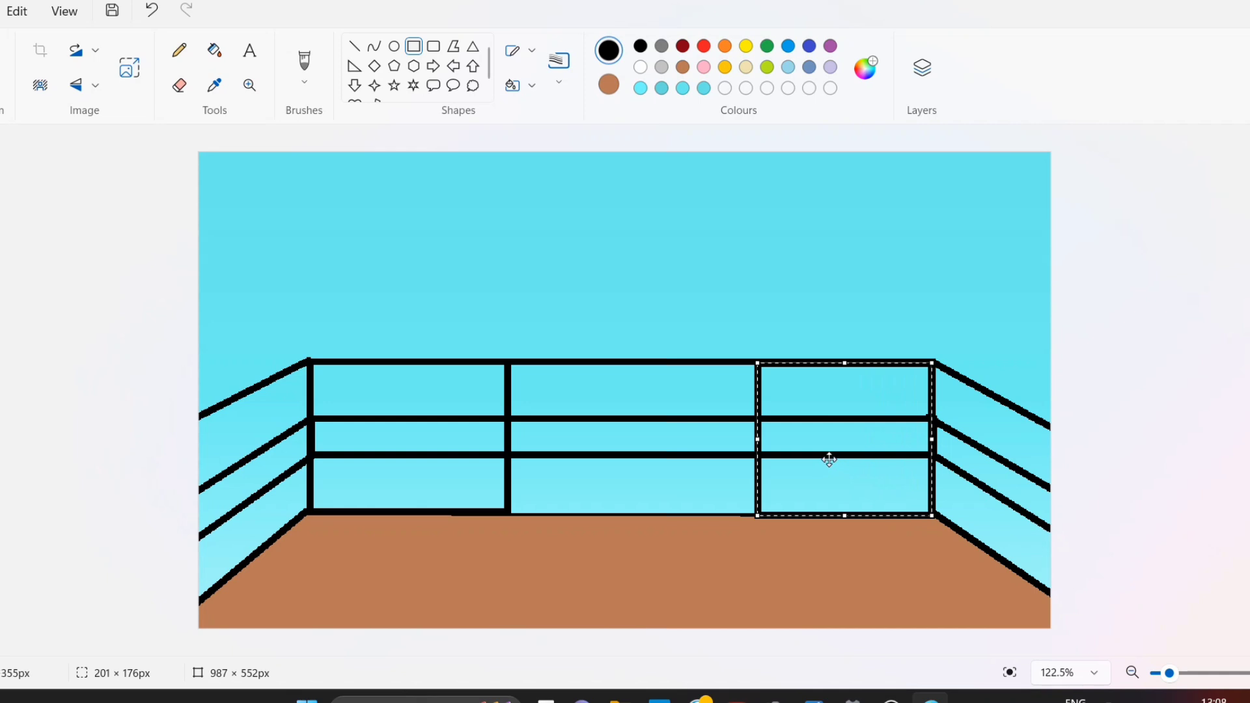
left_click_drag(756, 433, 738, 434)
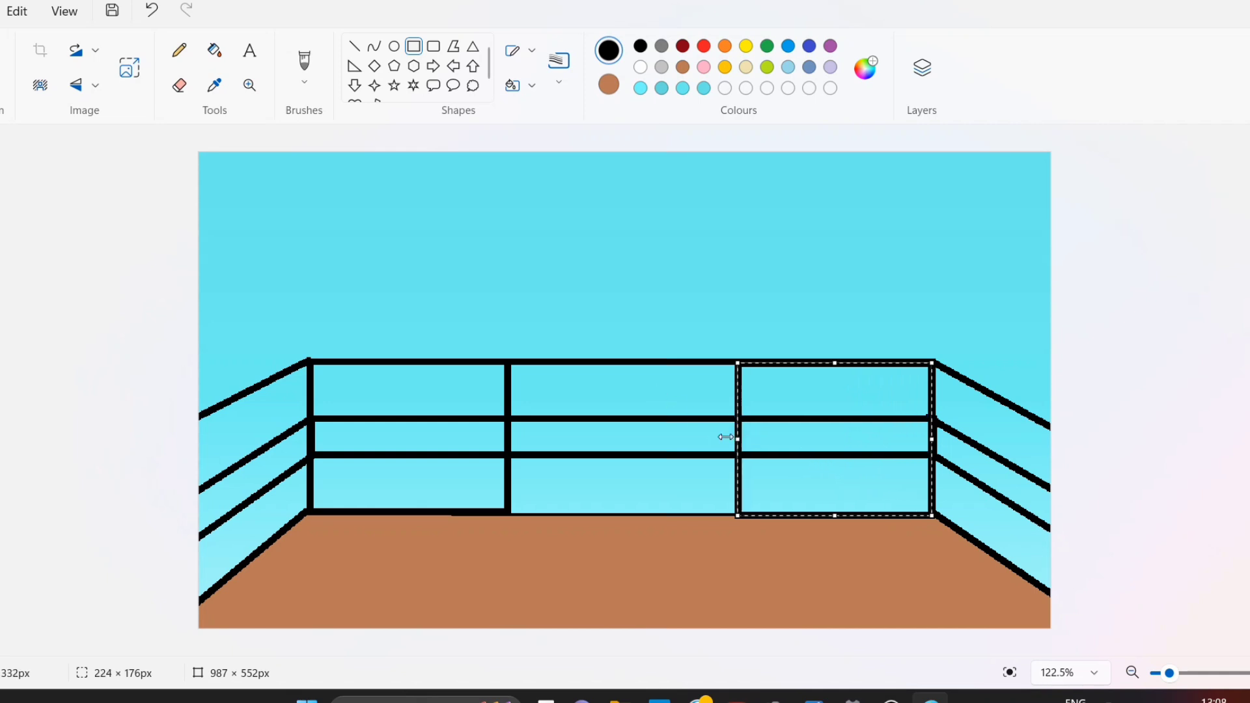
left_click(184, 167)
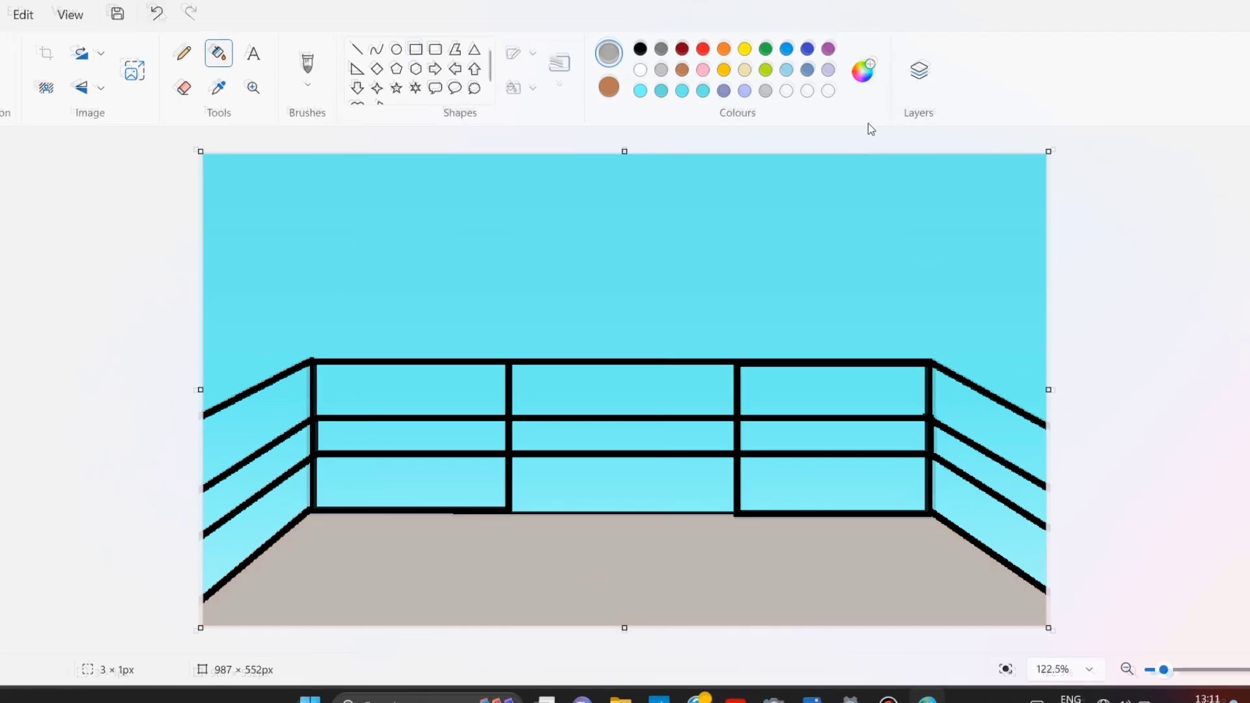
Set the foreground colour to light grey #EBEBEB and fill the floor with it
left_click(866, 67)
left_click_drag(677, 196, 673, 141)
left_click(573, 567)
left_click(865, 71)
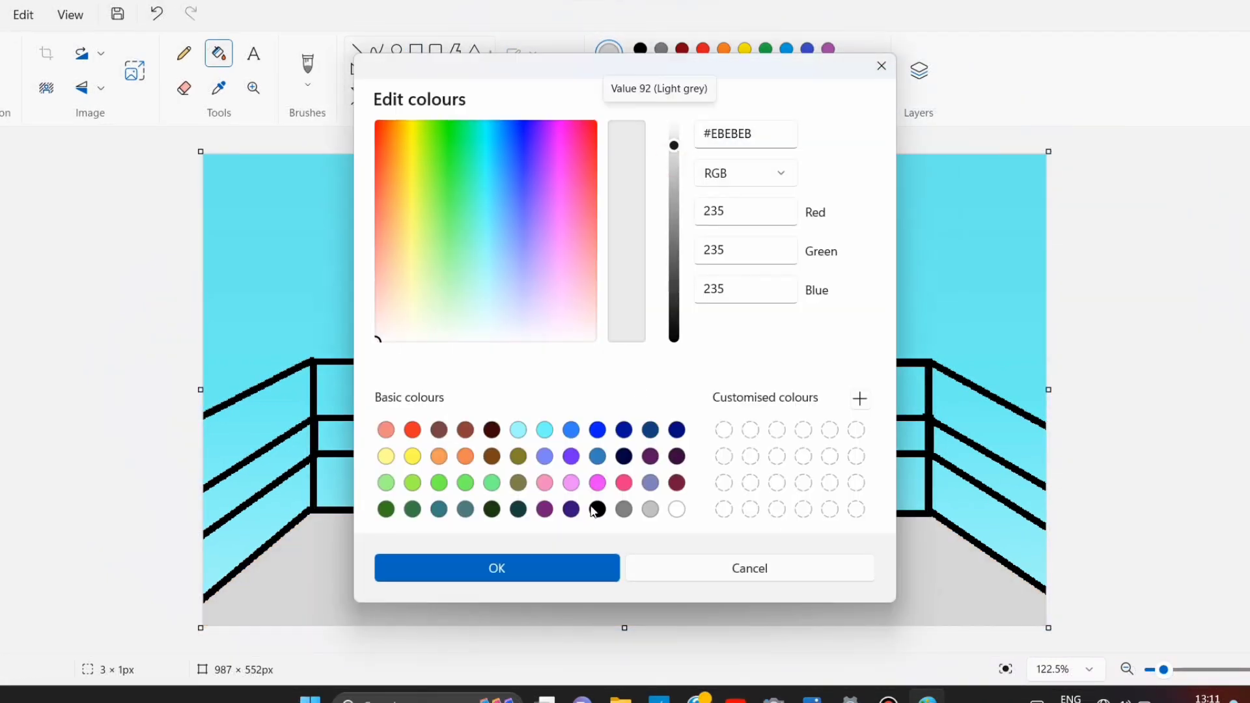
left_click(567, 560)
left_click(570, 556)
left_click(864, 70)
left_click(546, 563)
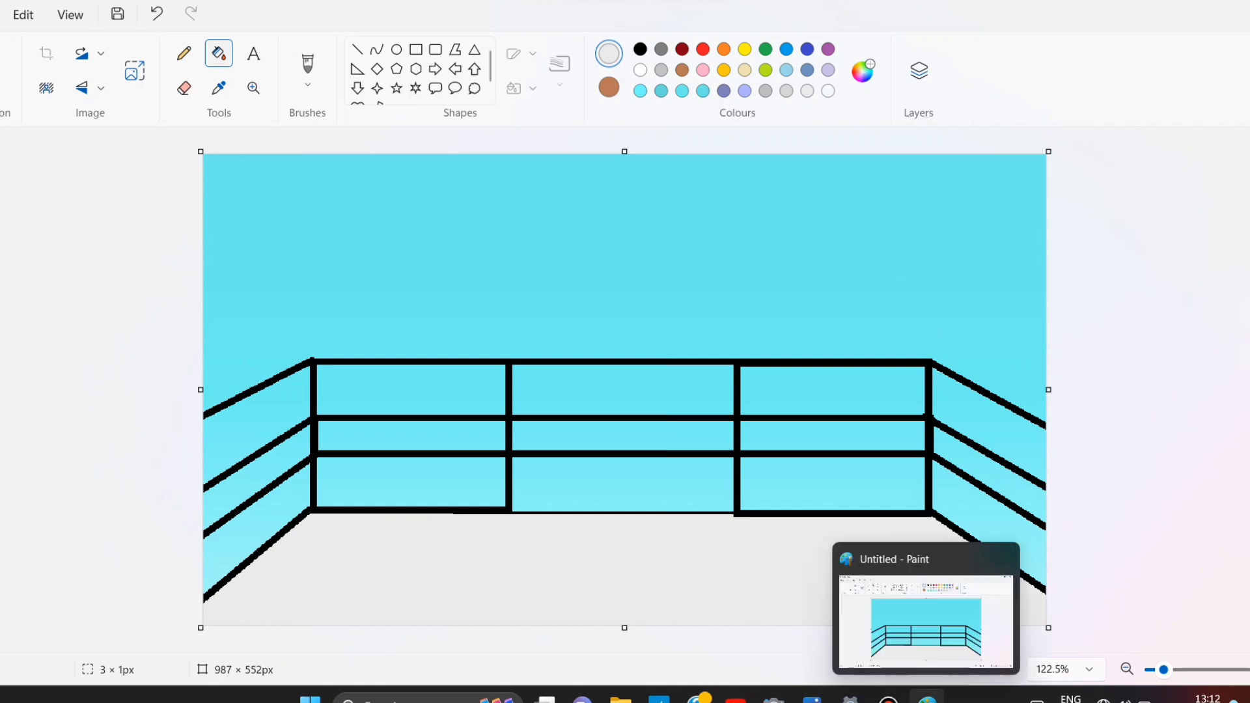
Choose the Oval shape and set both the foreground and background colours to yellow
left_click(397, 50)
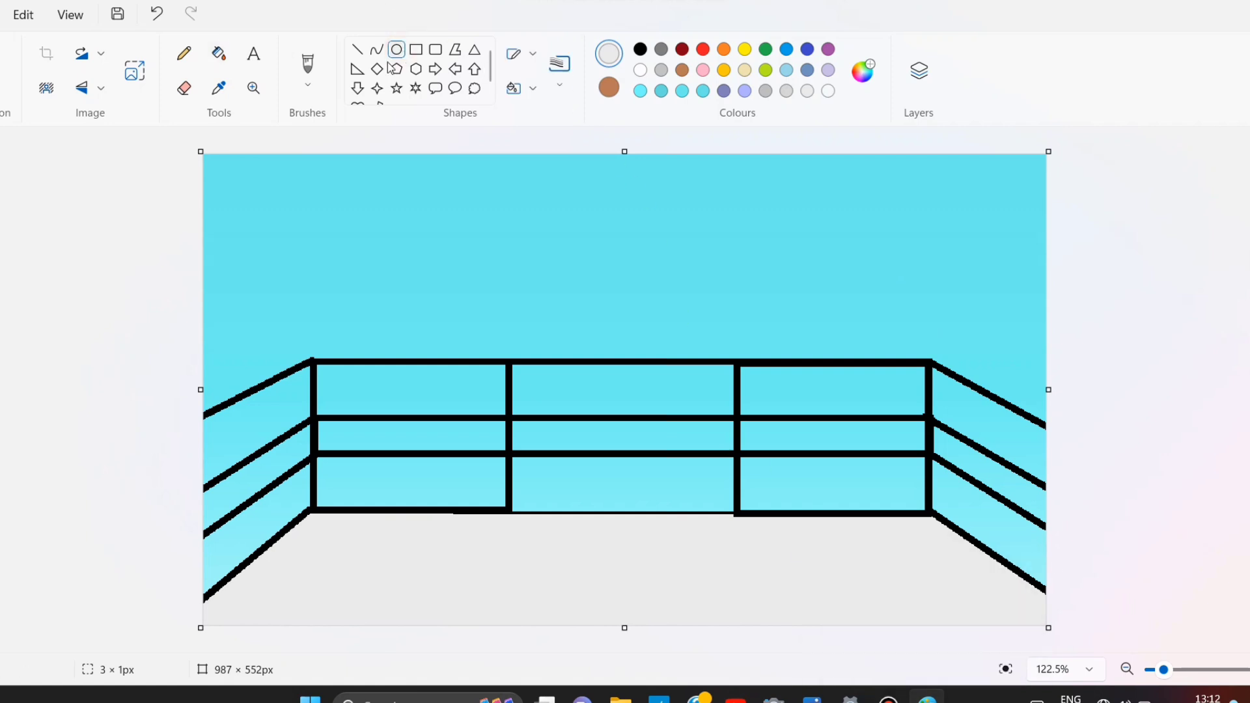
right_click(640, 70)
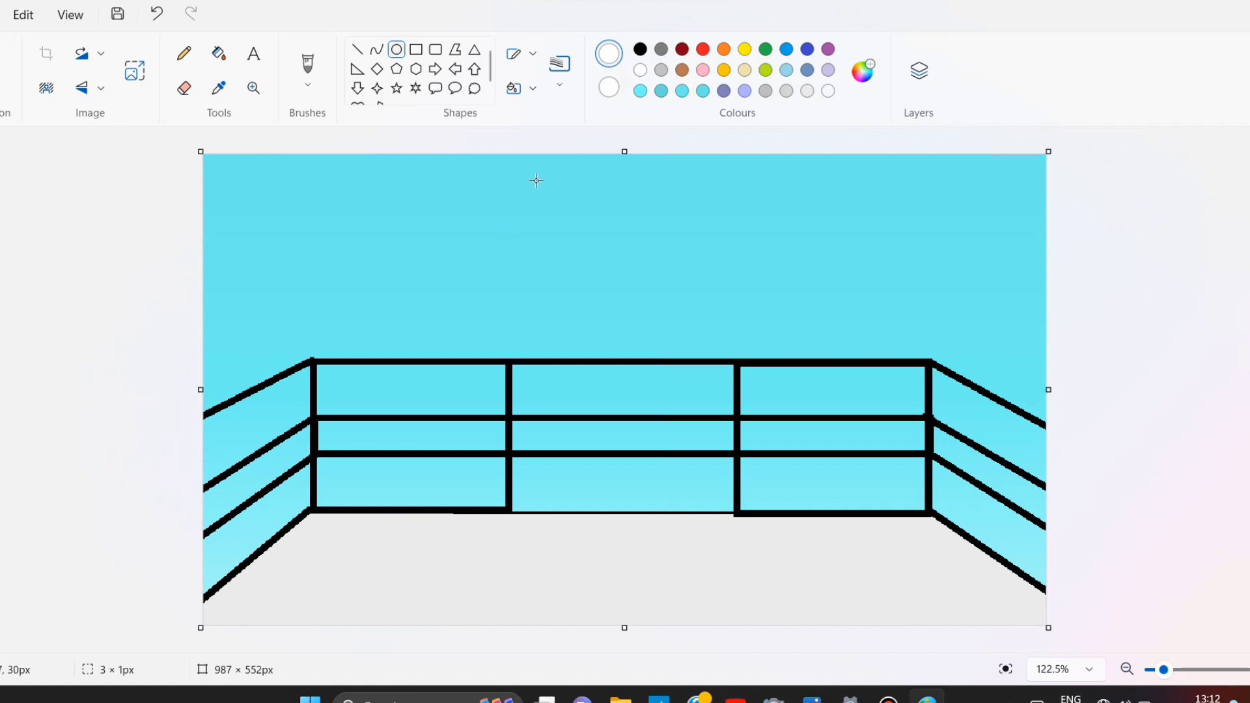
left_click(745, 49)
left_click(610, 87)
left_click(745, 49)
mouse_move(541, 163)
left_mouse_down()
mouse_move(656, 263)
mouse_move(599, 274)
left_mouse_up()
left_click(514, 88)
left_click(596, 183)
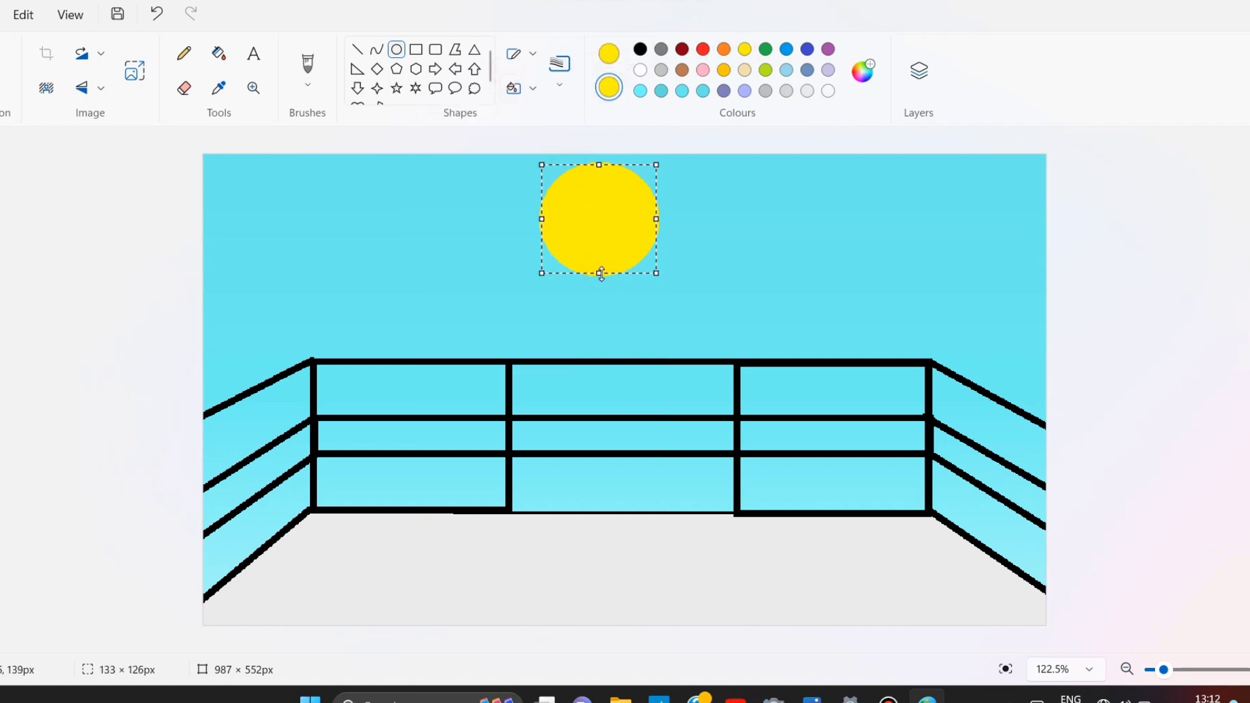
left_click_drag(594, 228, 631, 229)
left_click(165, 19)
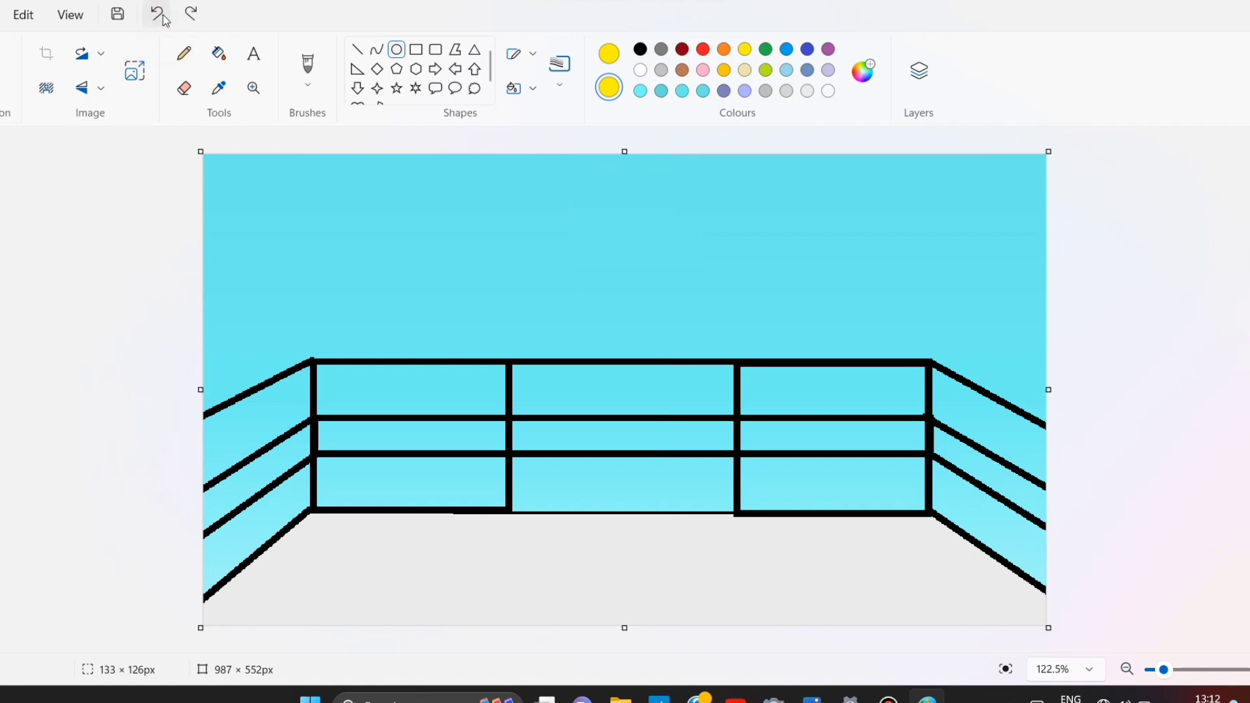
Draw a yellow circle about 167 × 167 px in the sky with a Natural pencil fill and a brush-style outline
left_click_drag(617, 180, 754, 313)
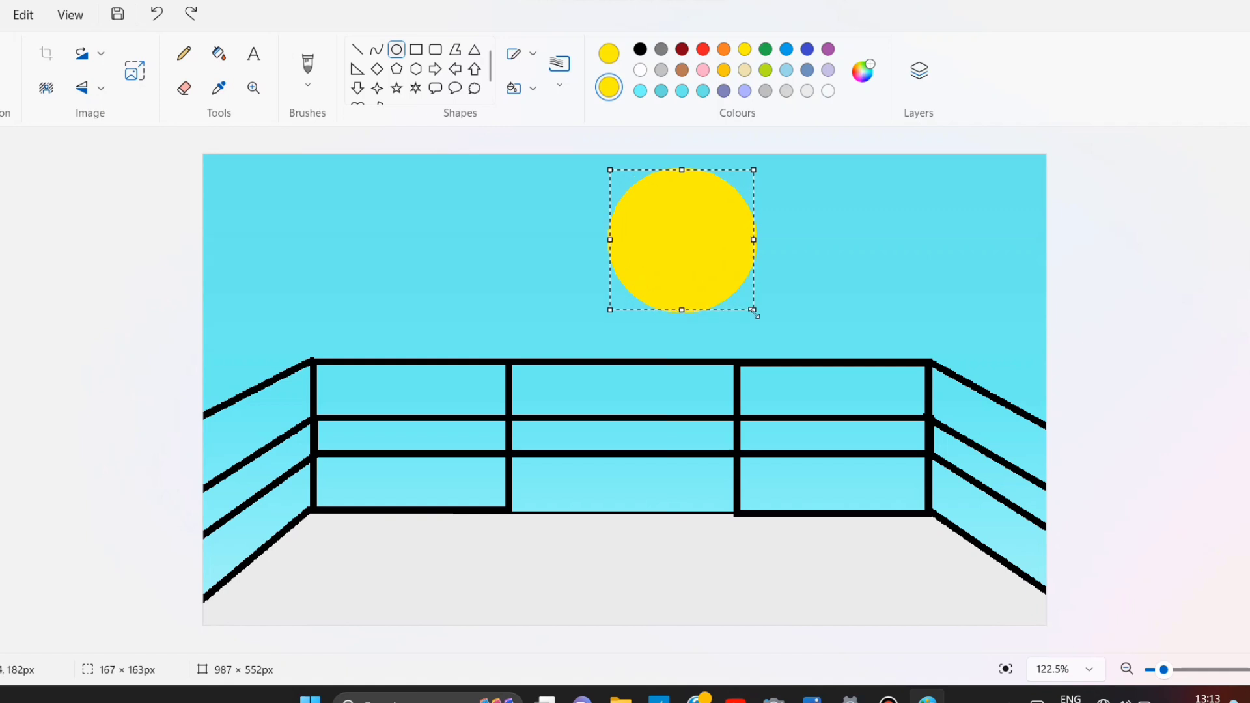
right_click(666, 224)
mouse_move(795, 420)
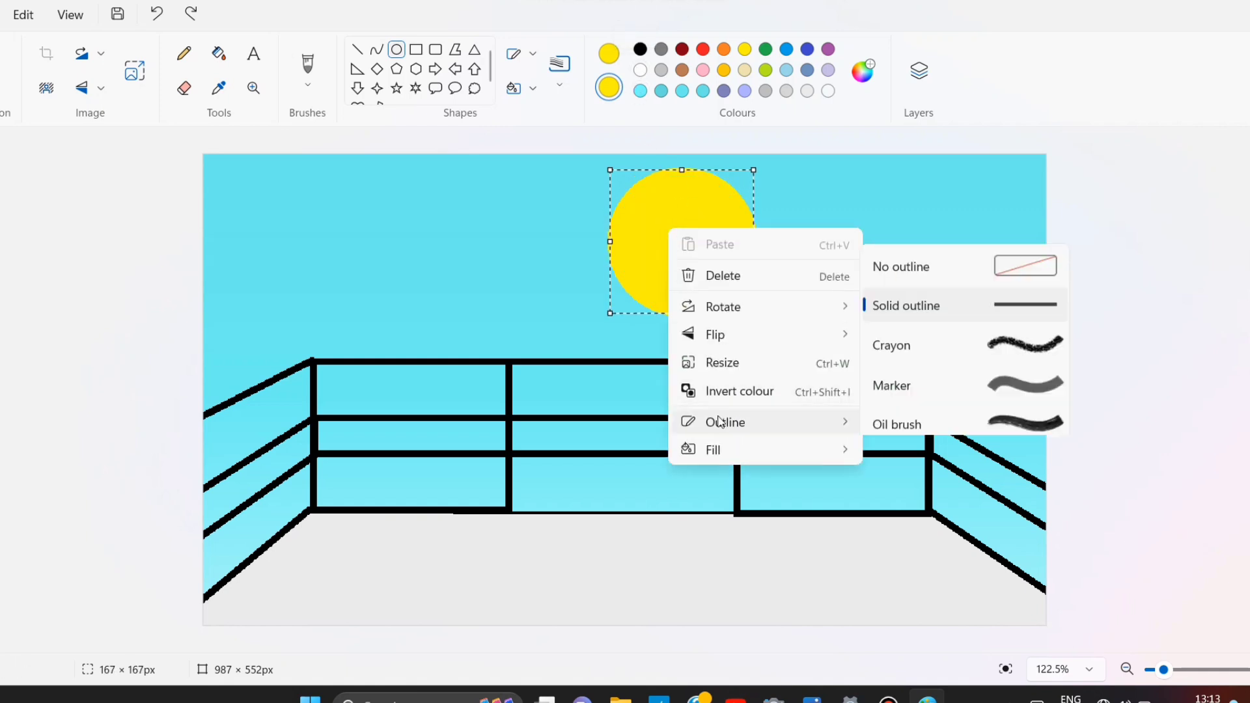
mouse_move(783, 448)
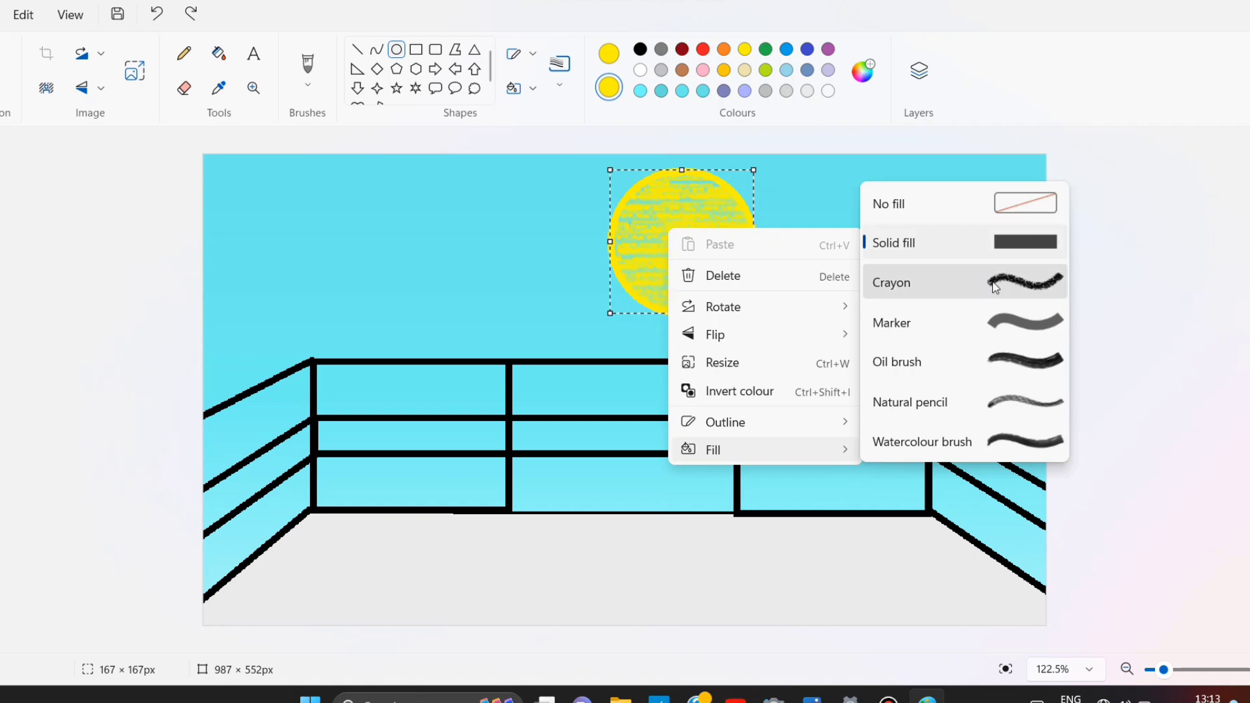
left_click(990, 402)
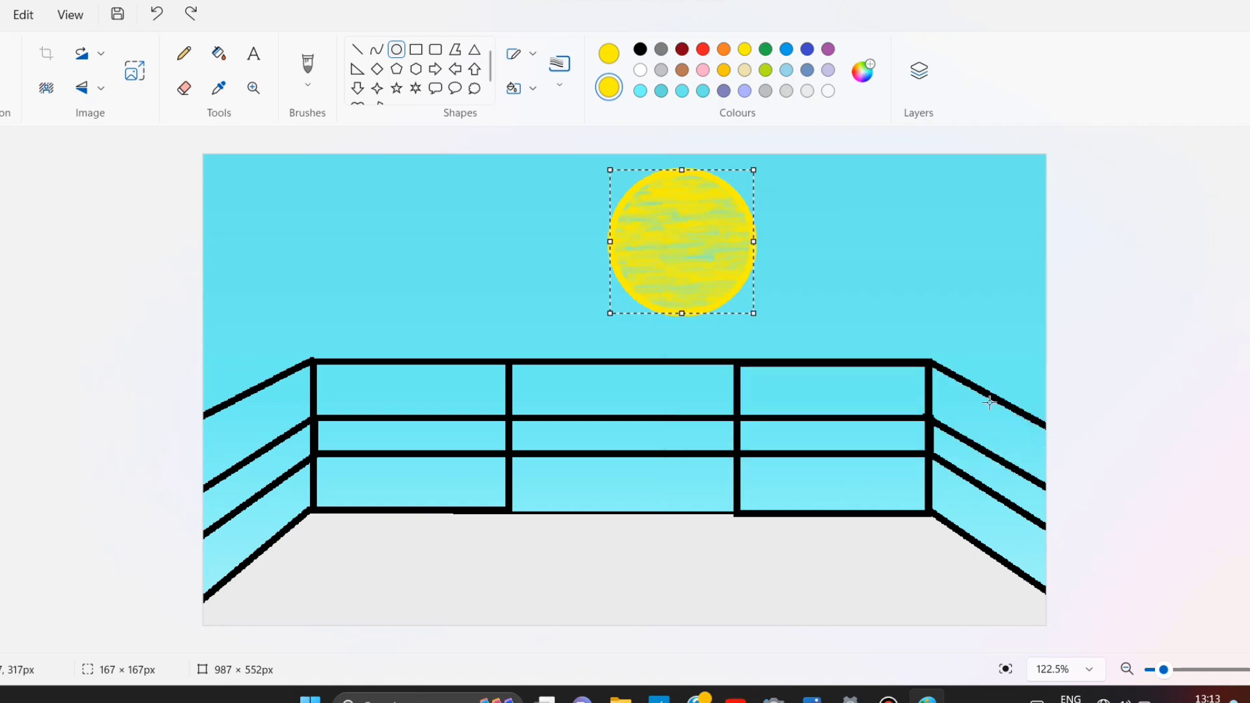
right_click(689, 251)
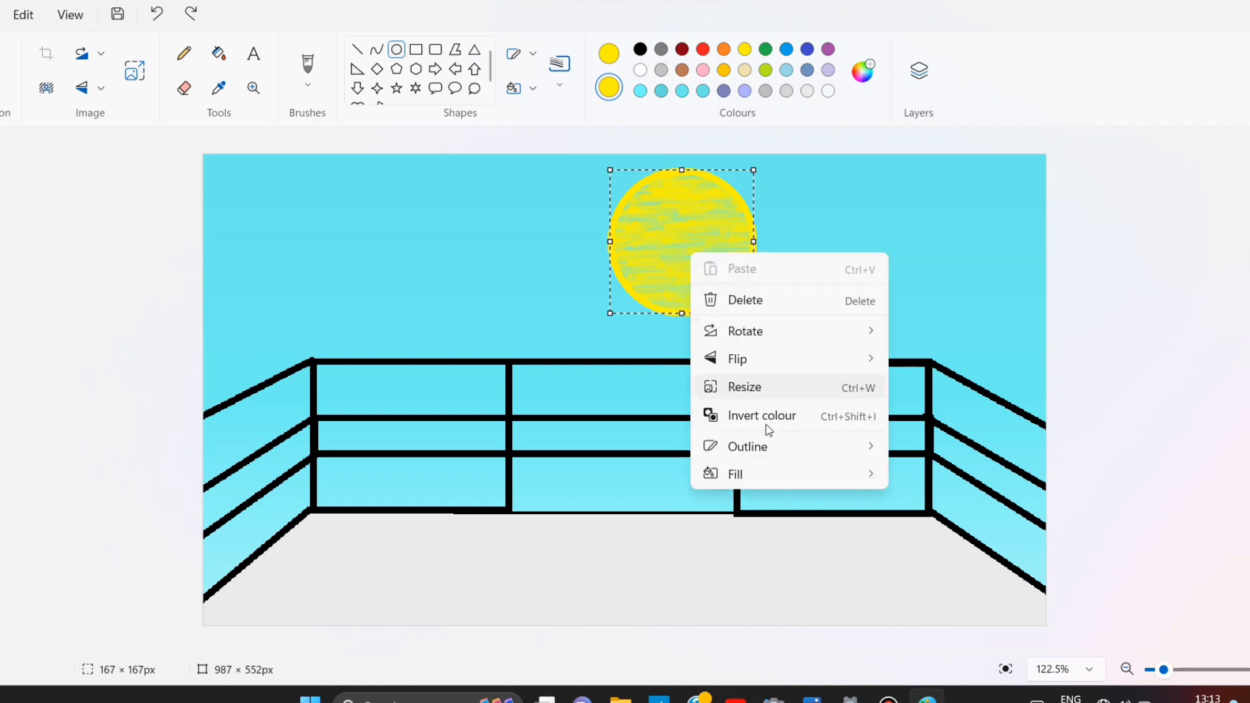
mouse_move(749, 445)
left_click(1025, 431)
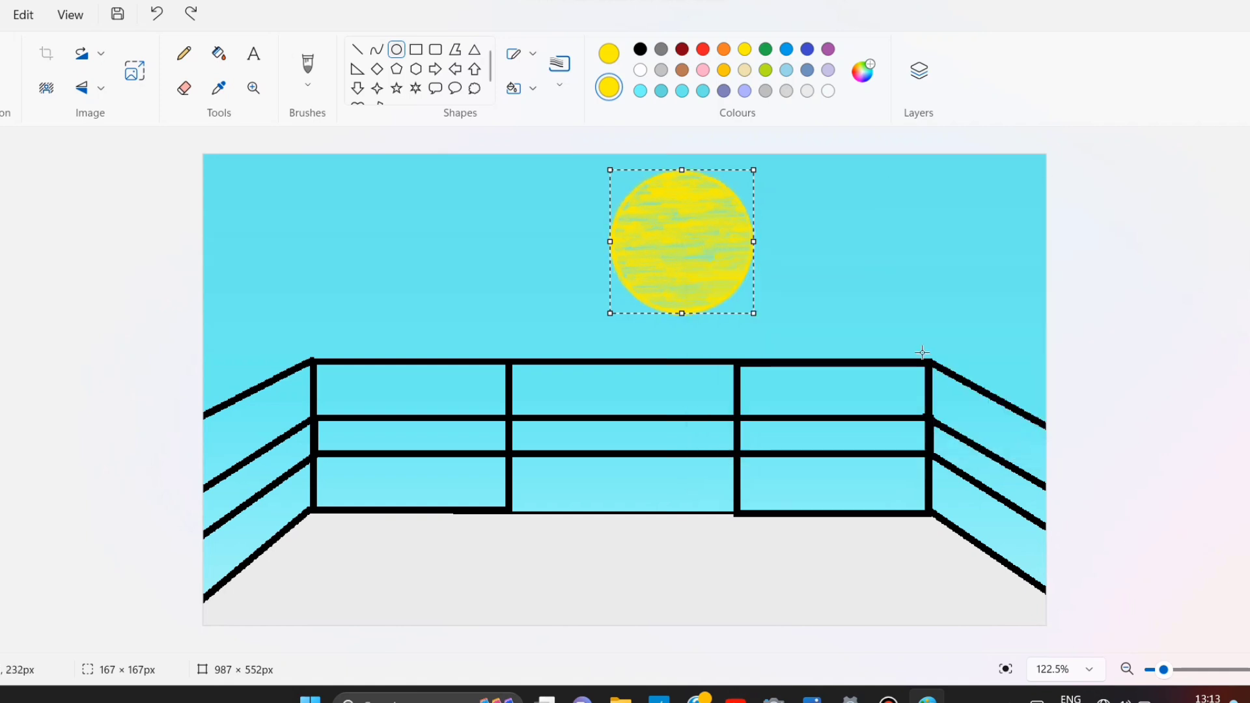
Shrink the yellow sun circle to about 143 × 141 px and move it near the top of the sky
left_click(642, 90)
left_click(640, 73)
left_click_drag(754, 314, 731, 287)
left_click_drag(689, 242, 715, 236)
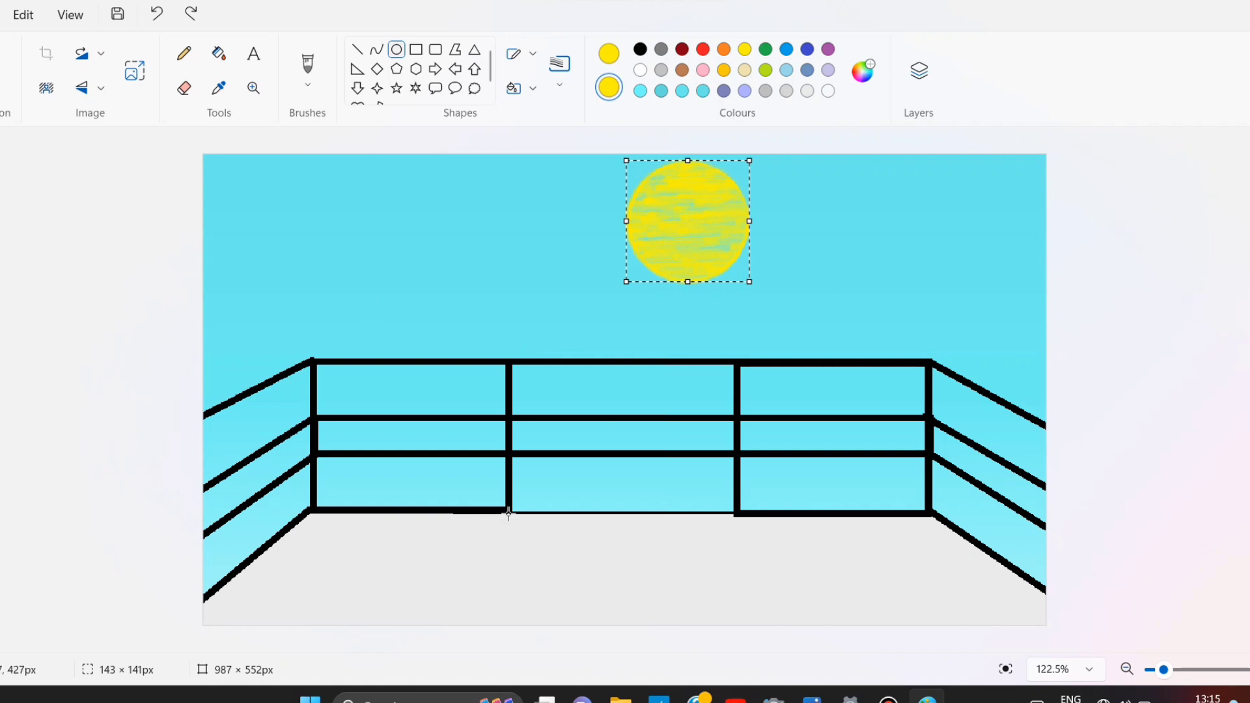
Try different brush textures for the fill and outline of the yellow sun circle
right_click(684, 211)
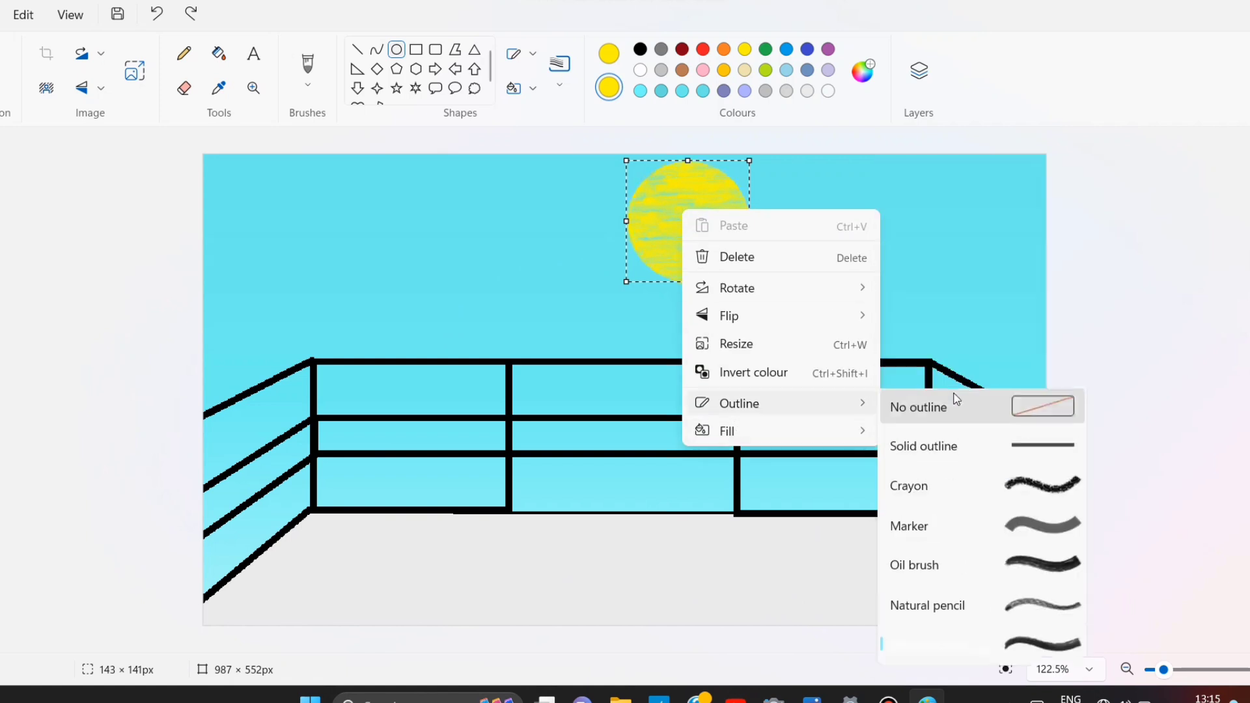
mouse_move(781, 431)
left_click(995, 382)
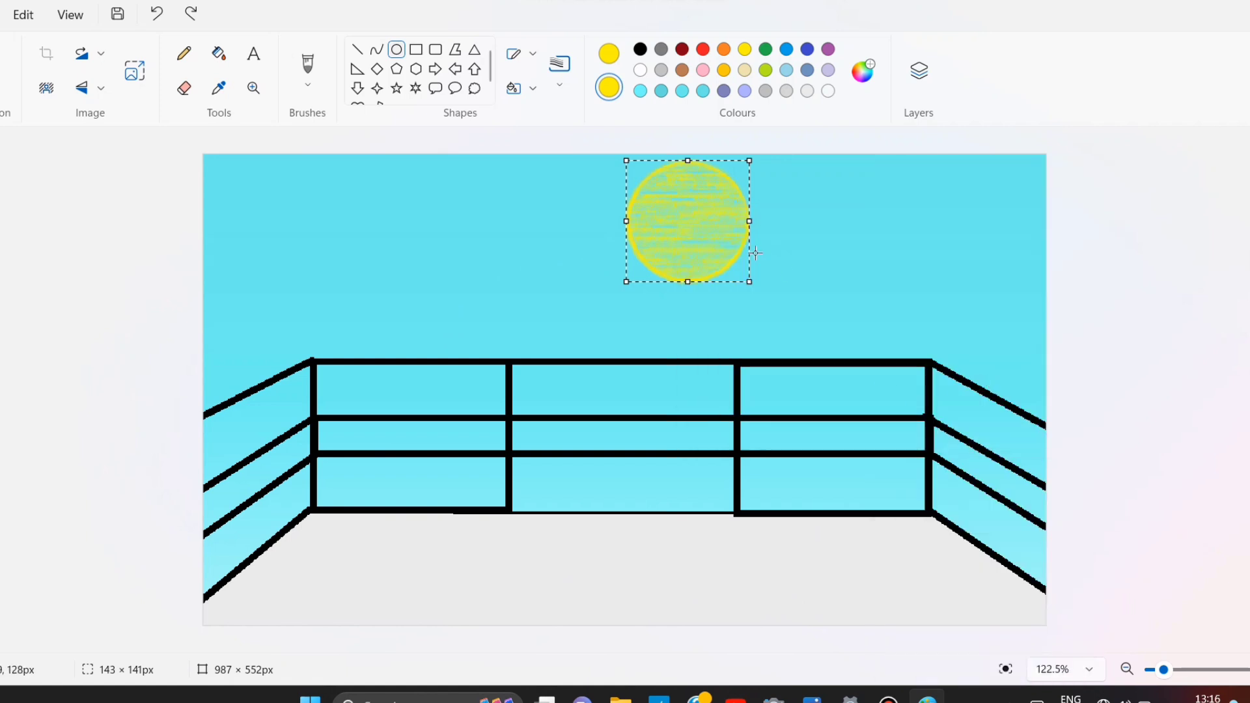
right_click(707, 241)
left_click(998, 423)
right_click(674, 231)
mouse_move(716, 449)
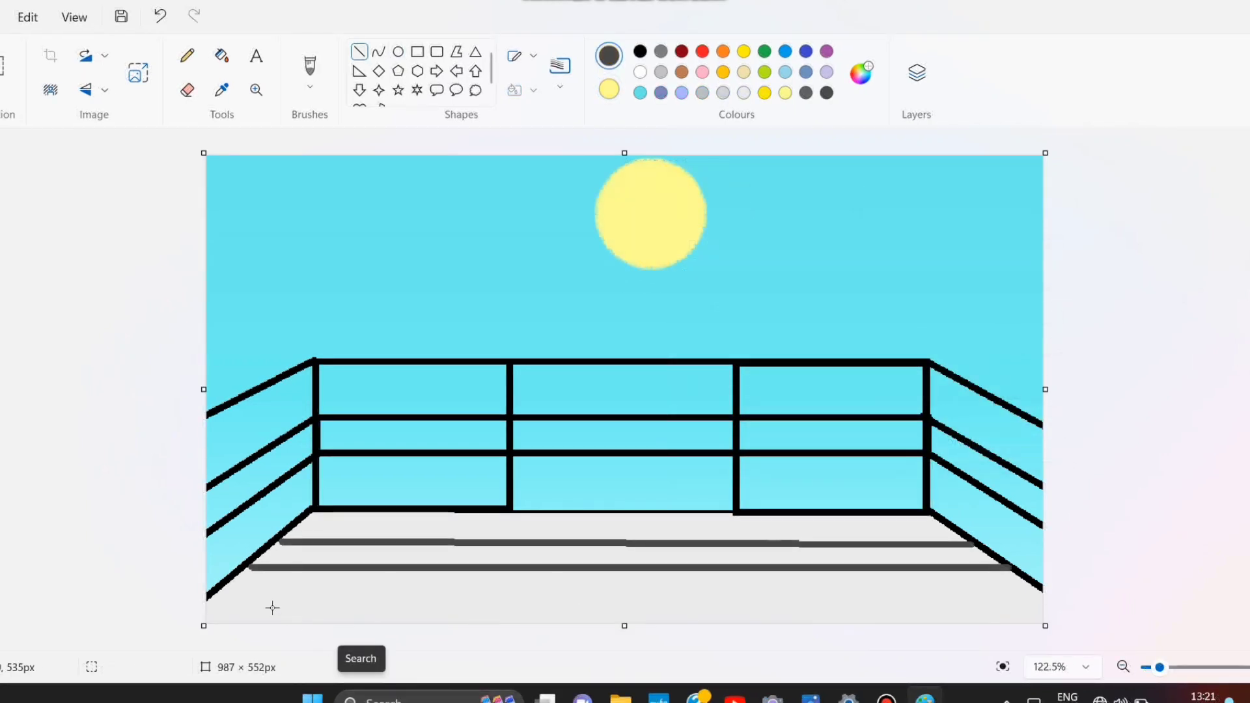
Draw a dark grey horizontal line across the full canvas width near the floor's lower edge
left_click_drag(205, 606, 1050, 605)
left_click(405, 592)
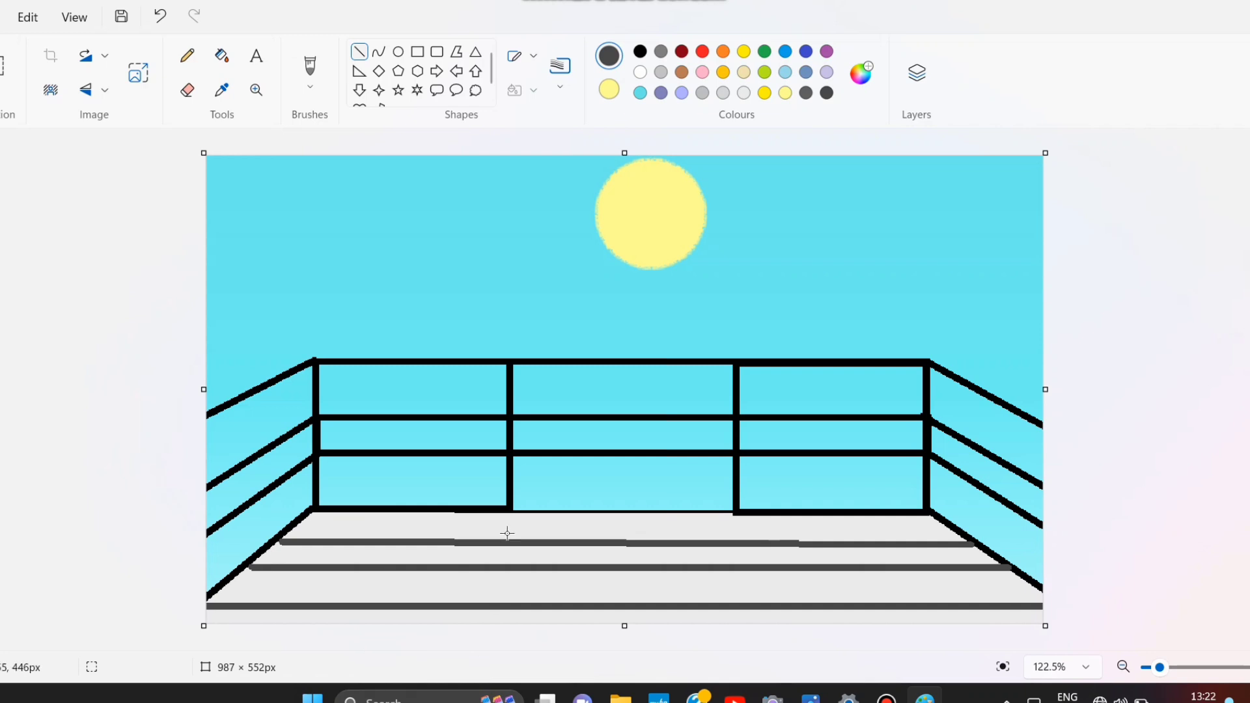
Draw dark grey diagonal lines from the feet of the two middle posts outward to the lowest horizontal floor line
left_click_drag(508, 512, 371, 602)
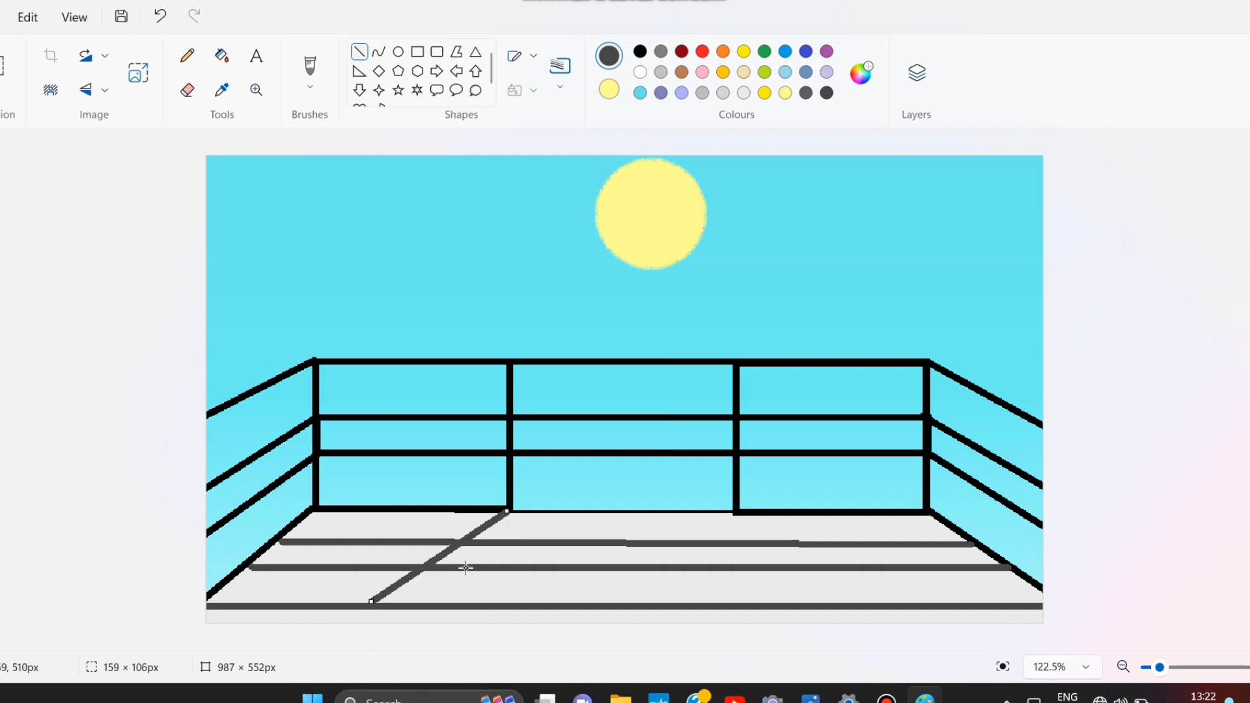
left_click_drag(507, 511, 509, 514)
left_click(446, 515)
left_click(165, 16)
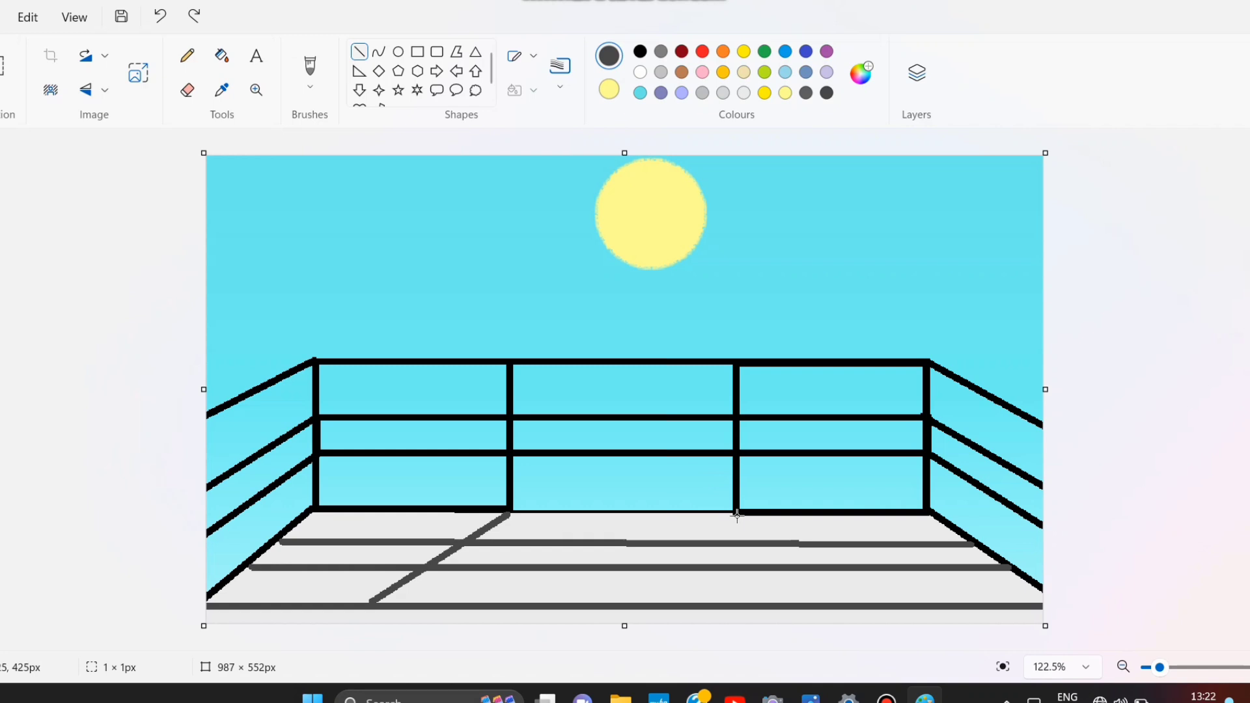
left_click_drag(738, 515, 920, 604)
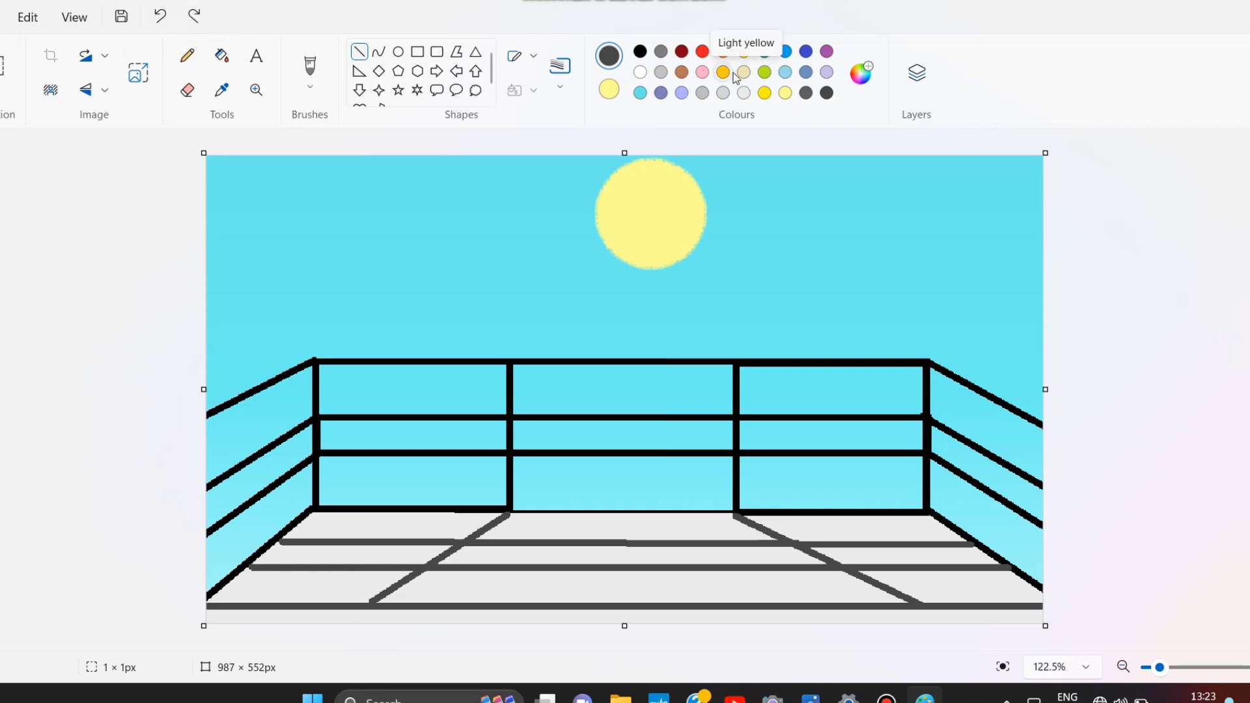
Try filling the connected railing lines with white, and with the grey #C0C0C0
left_click(641, 72)
left_click(221, 55)
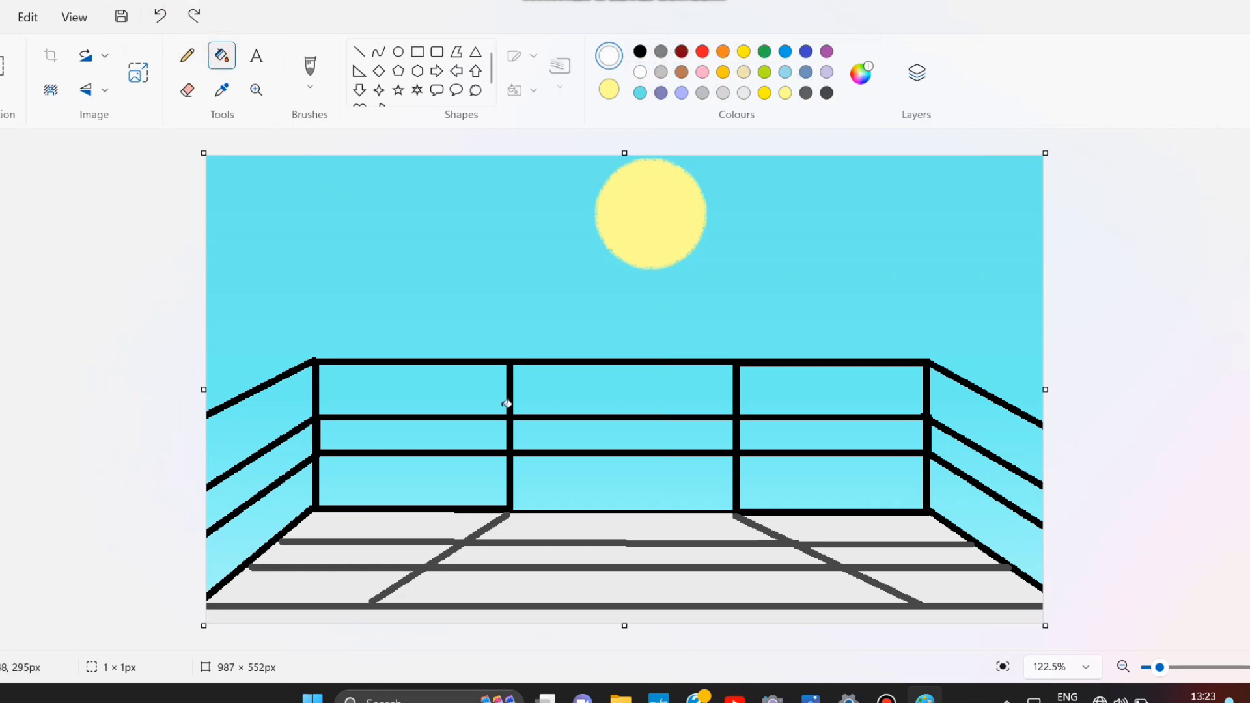
left_click(509, 404)
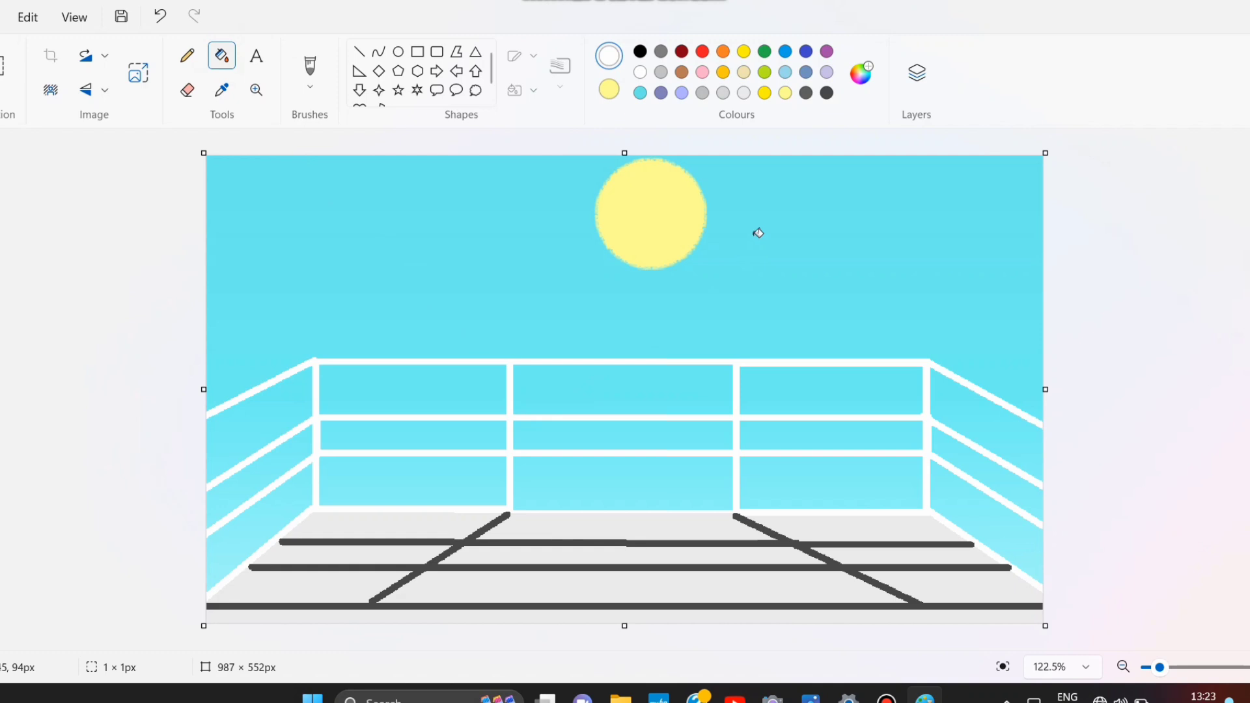
left_click(861, 72)
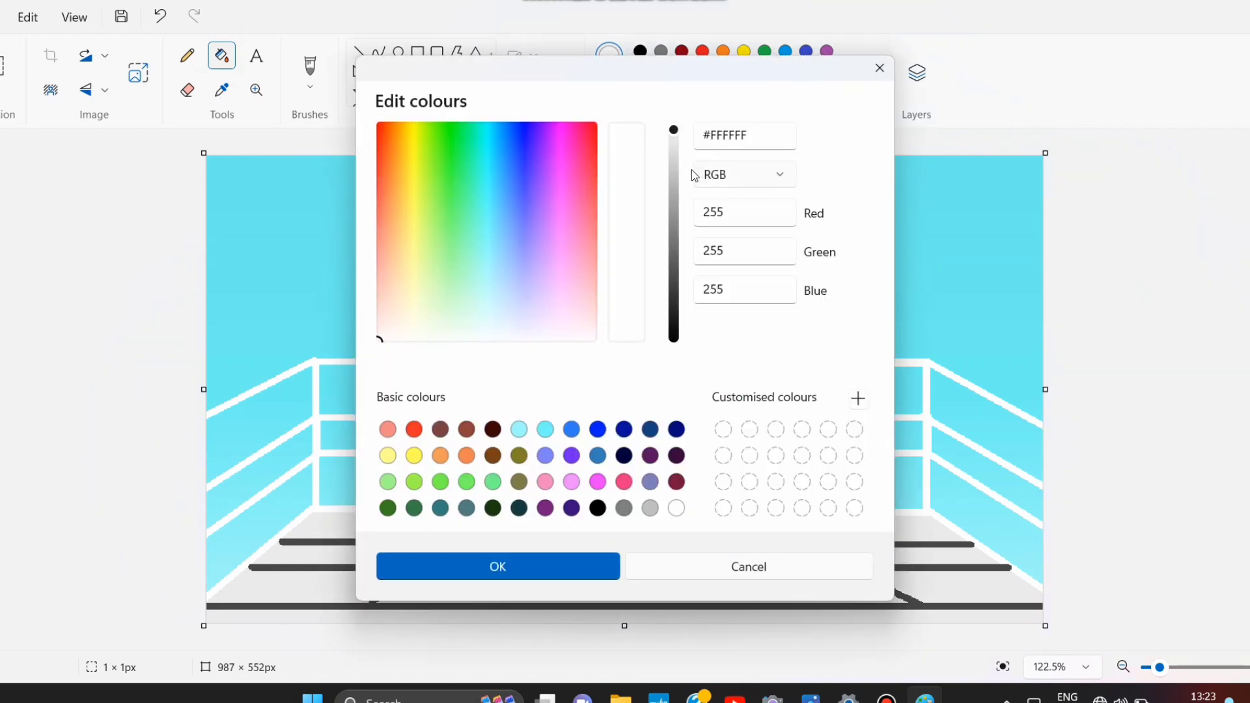
left_click(651, 508)
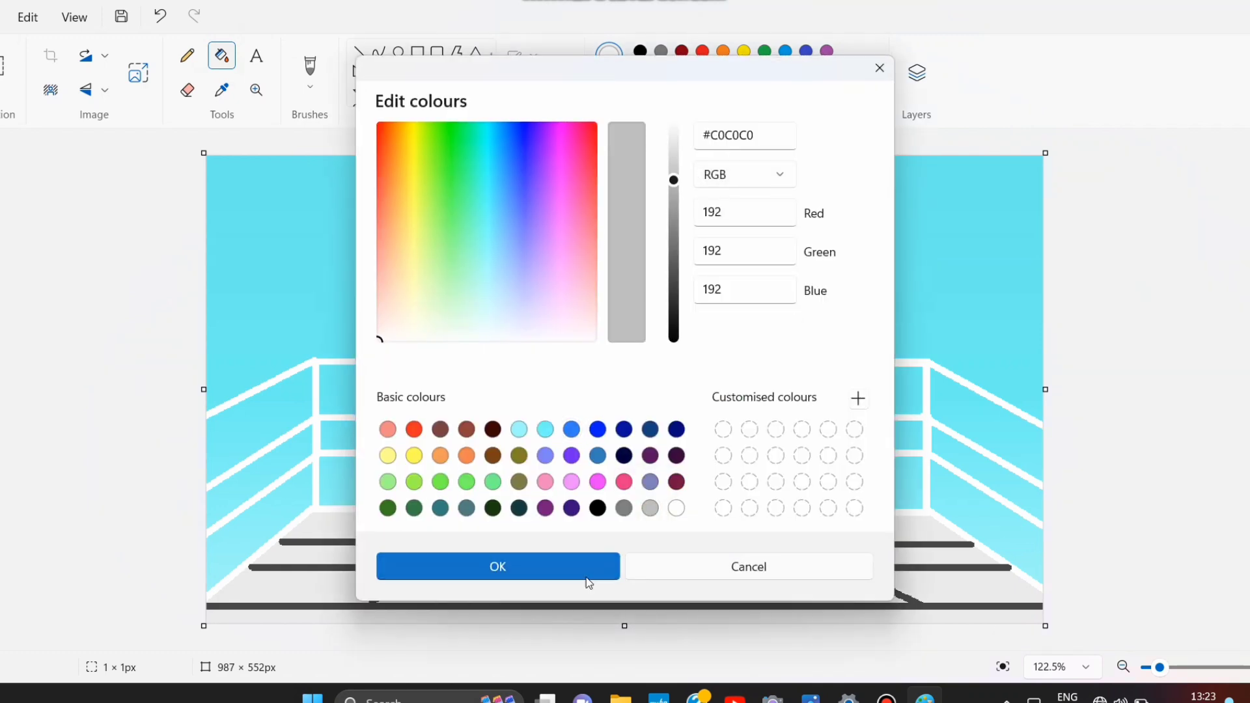
left_click(499, 567)
left_click(510, 363)
Try filling the railing lines with the light grey #E6E6E6, and with the mid grey #737373
left_click(862, 72)
left_click(675, 146)
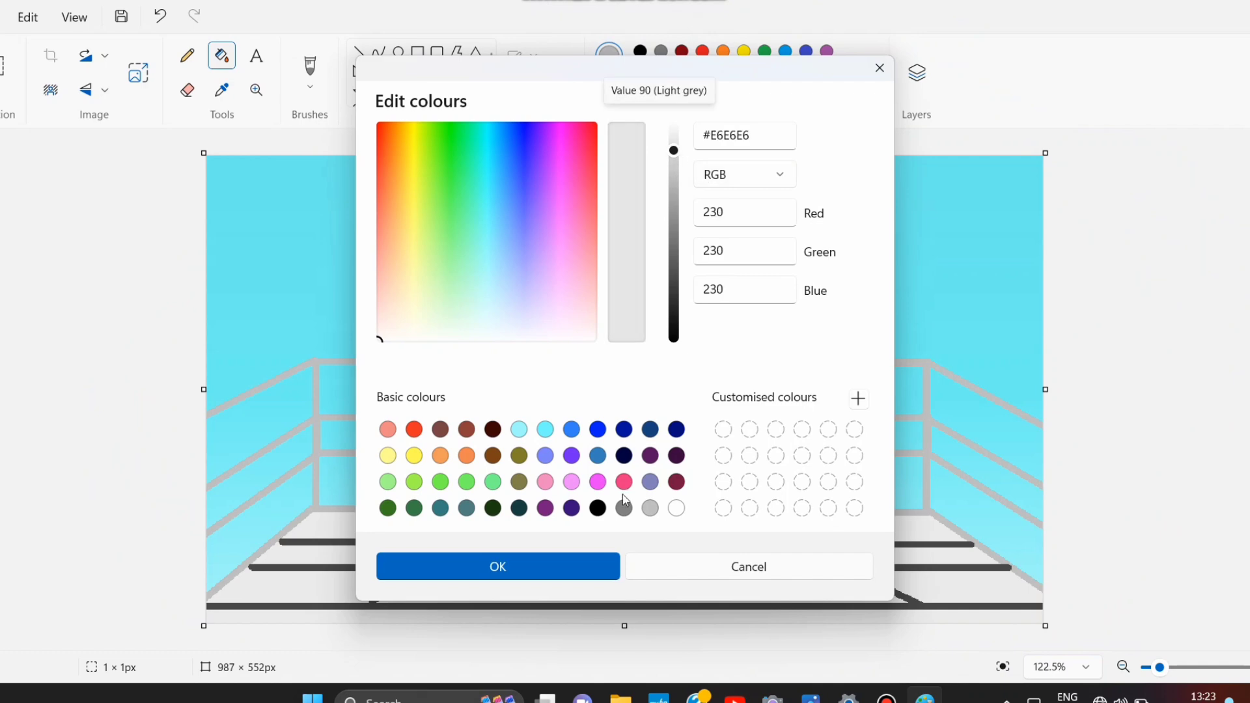
left_click(498, 566)
left_click(511, 416)
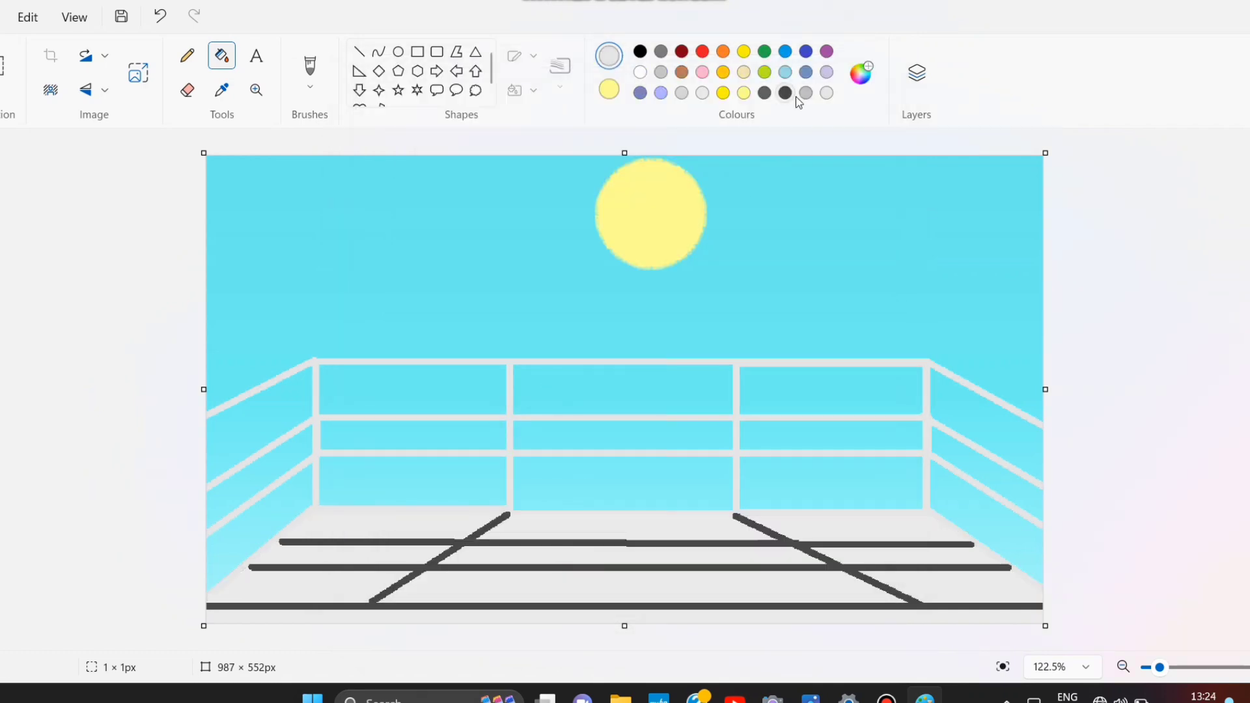
left_click(861, 72)
left_click(650, 508)
left_click(688, 251)
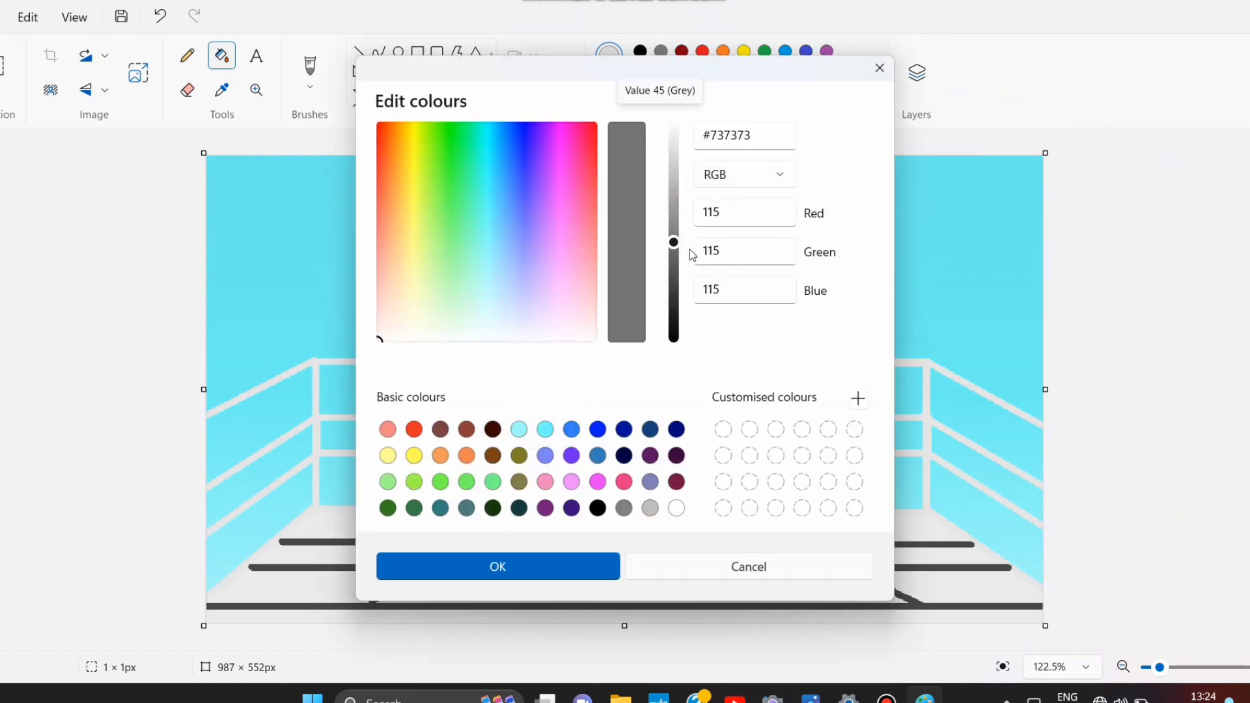
left_click(498, 567)
left_click(524, 415)
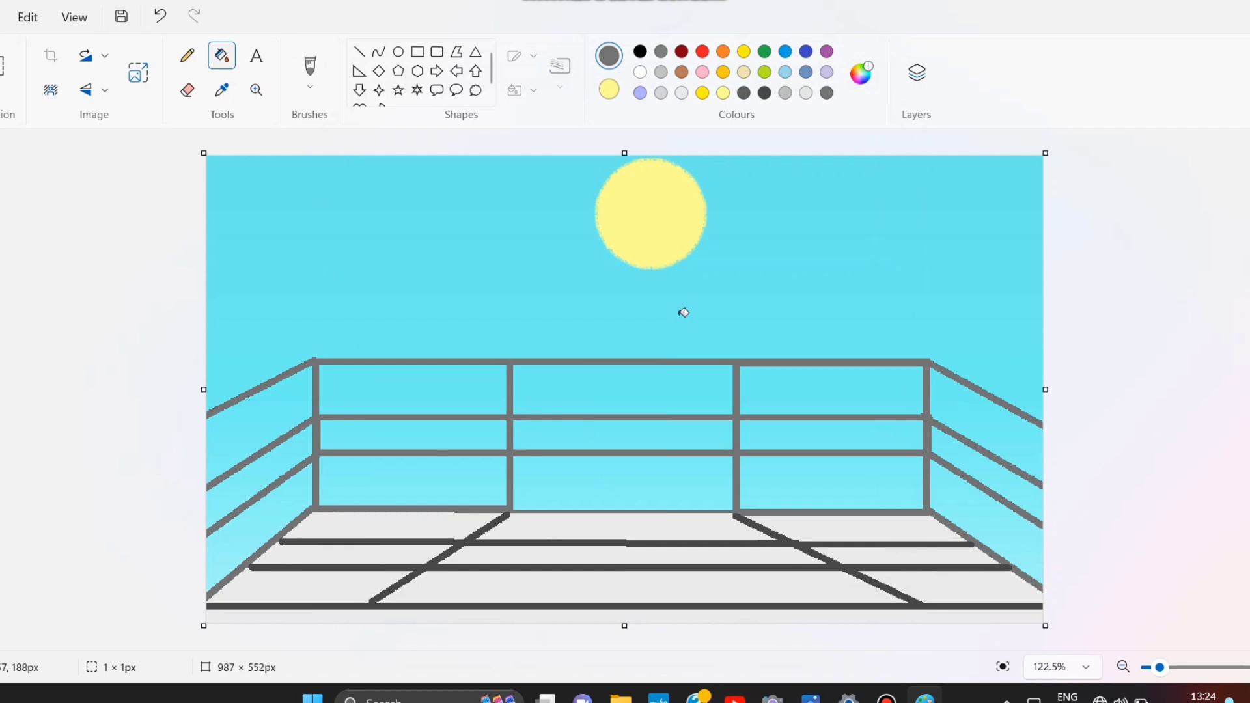
Fill the railing lines with a custom dark grey that matches the lines on the floor
left_click(861, 72)
left_click(673, 276)
left_click(581, 565)
left_click(509, 414)
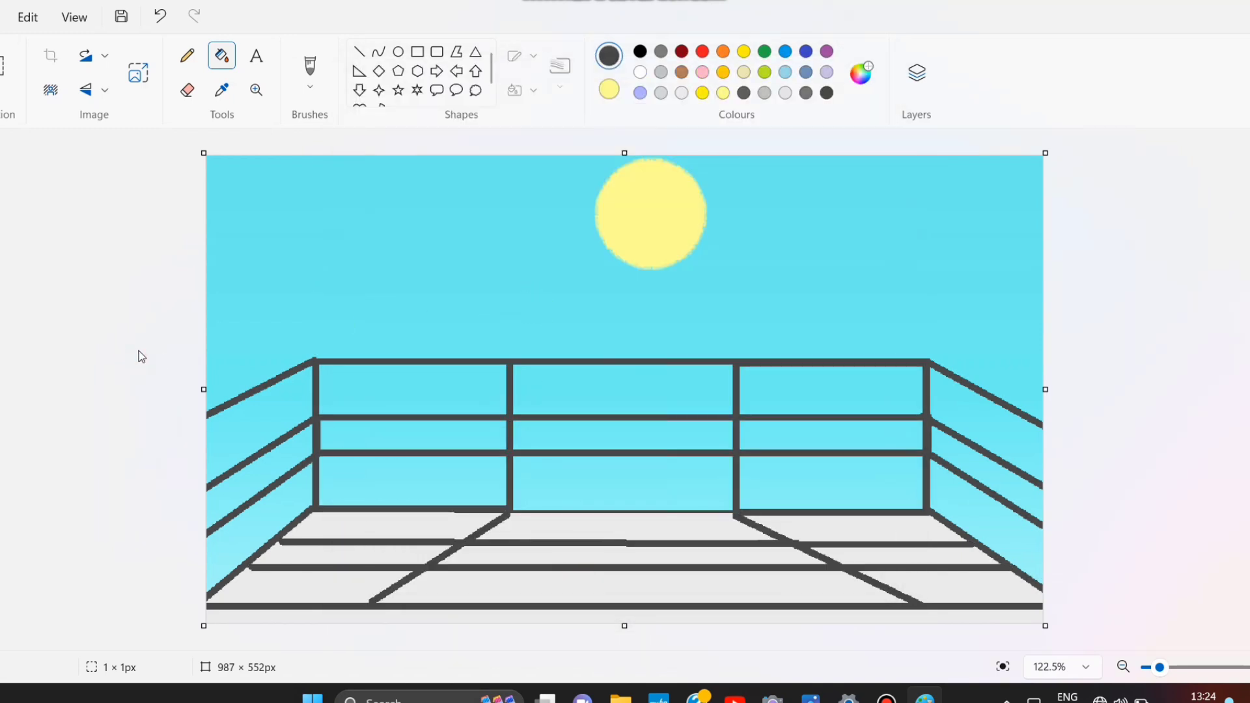
Open the recent picture Untitled1 and paste the black silhouette of a couple in front of the middle railing section
right_click(926, 697)
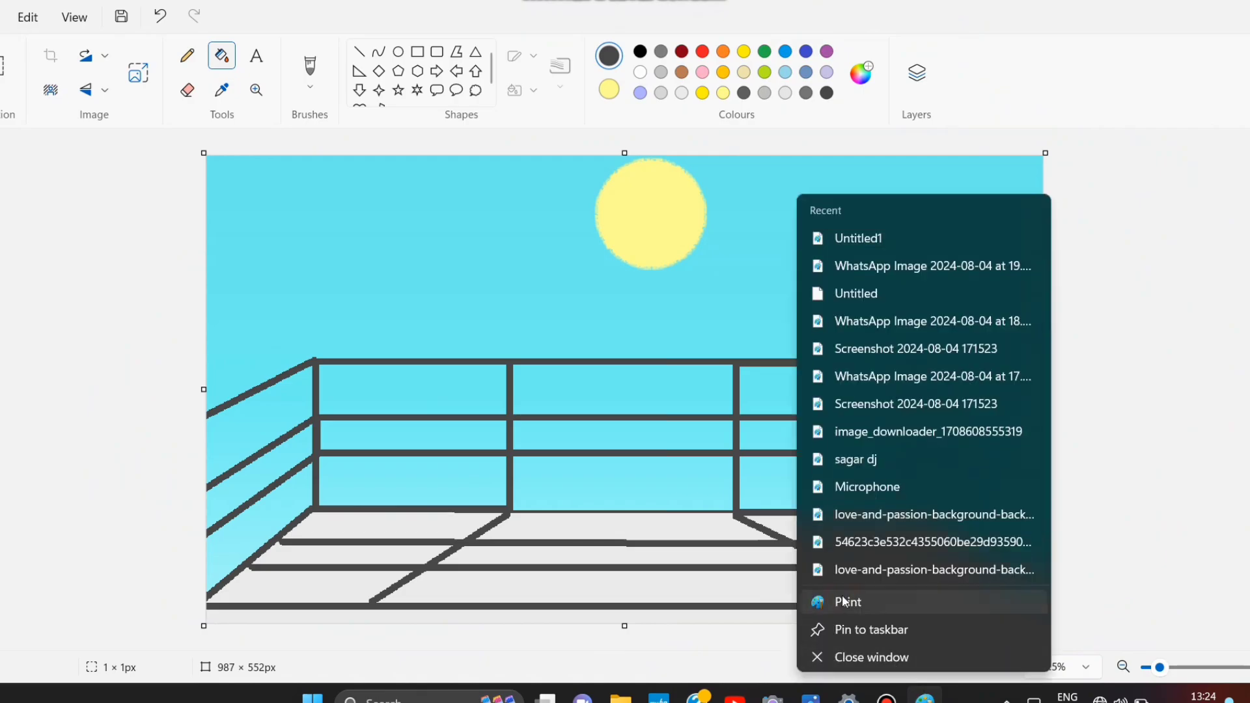
left_click(847, 238)
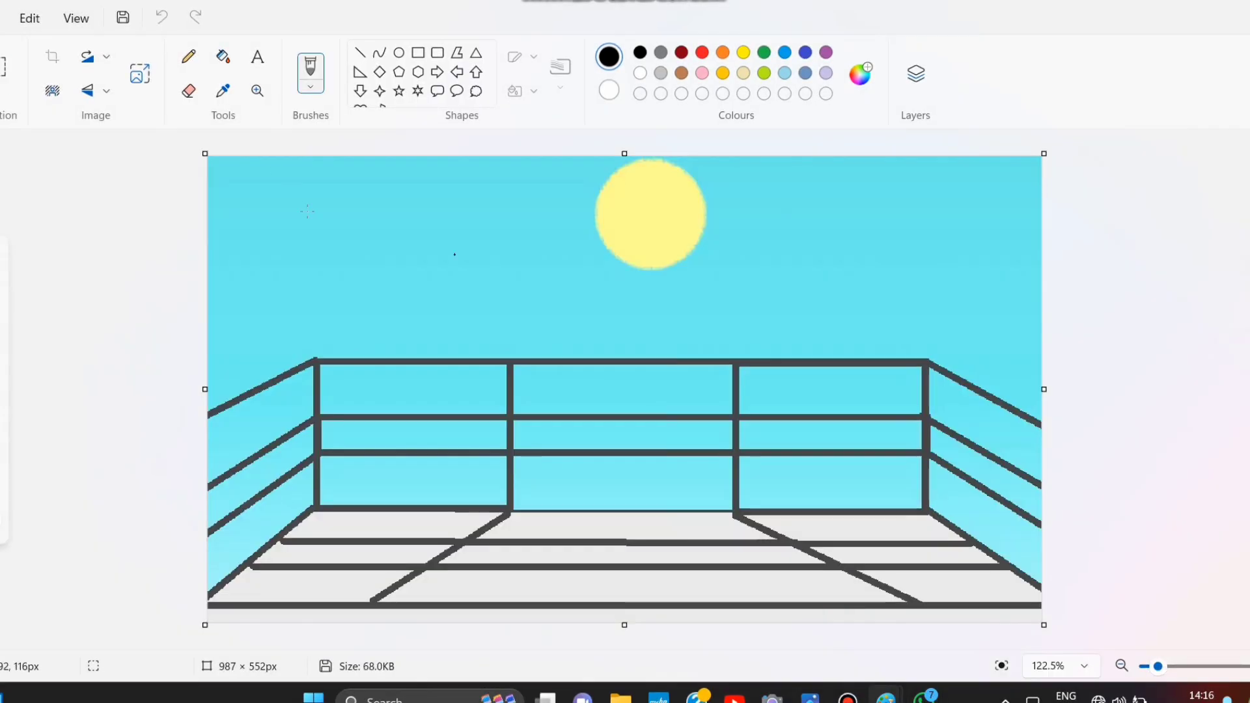
right_click(291, 198)
left_click(338, 226)
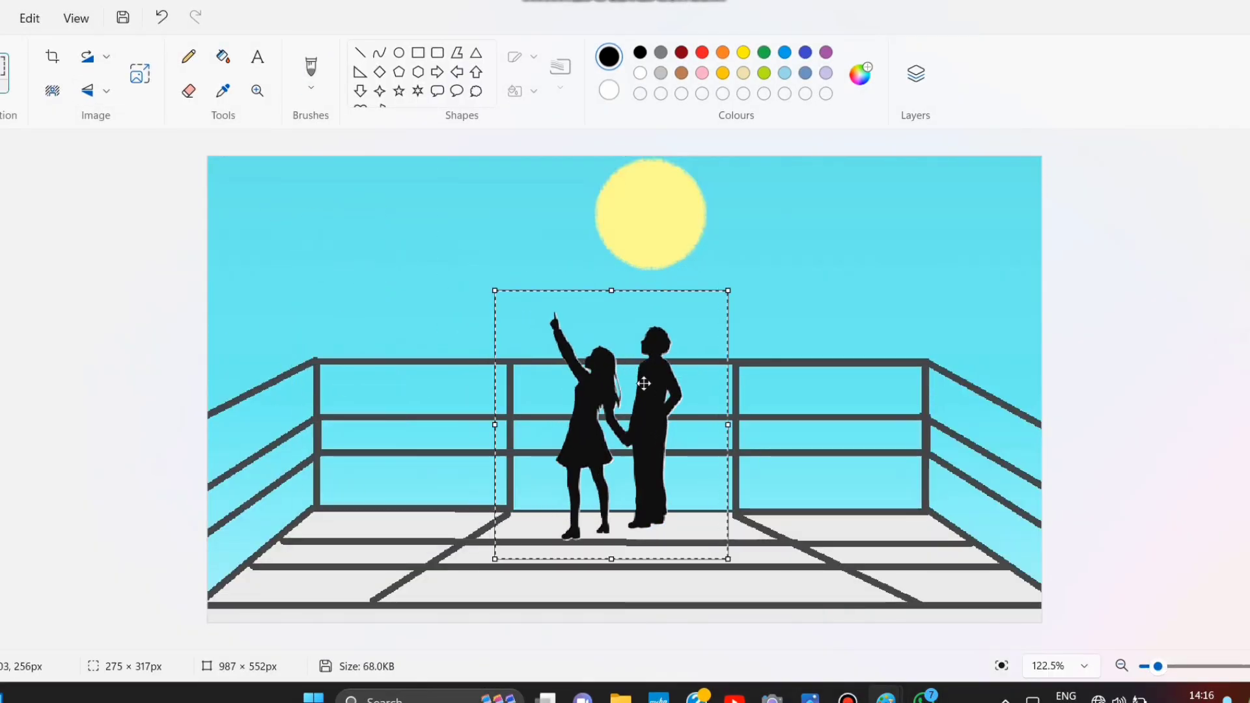